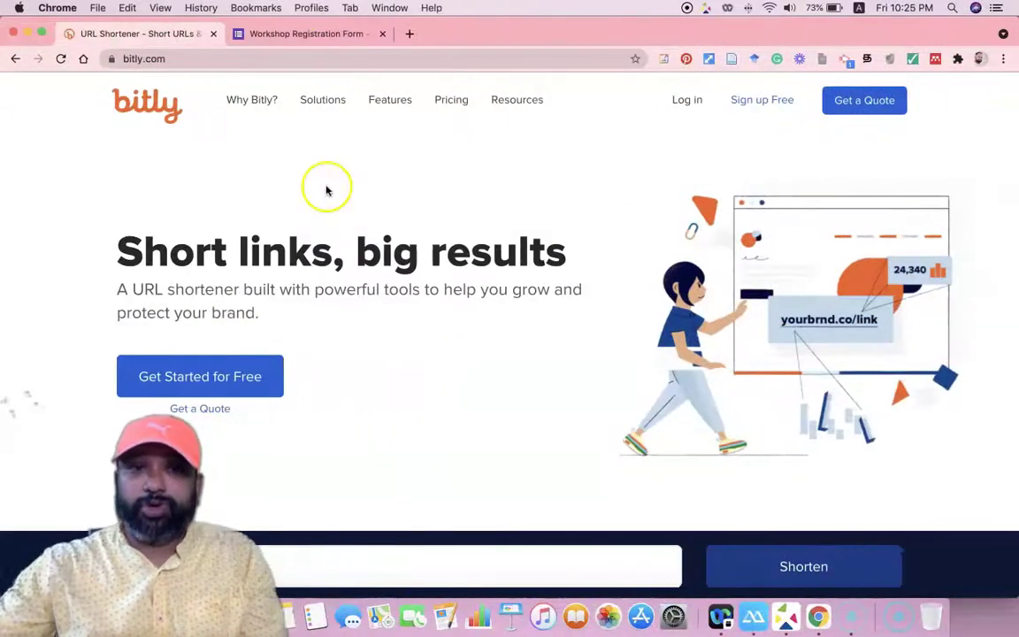
- Switch to the Workshop Registration Form and generate a shortened URL in its send-by-link options
left_click(321, 35)
left_click(695, 124)
scroll(326, 302, "up", 10)
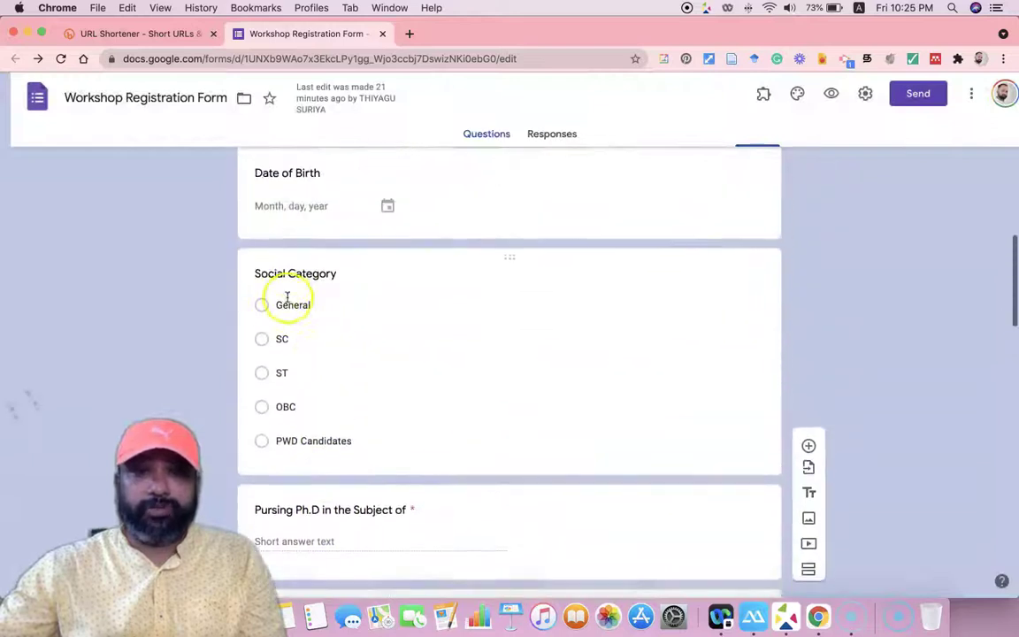
scroll(549, 241, "up", 7)
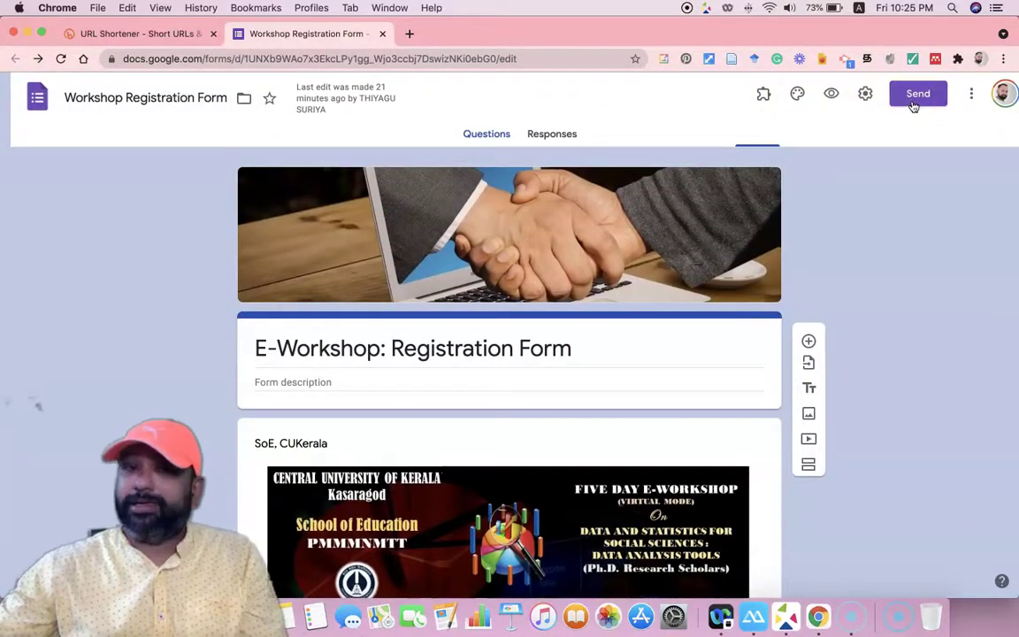
left_click(915, 104)
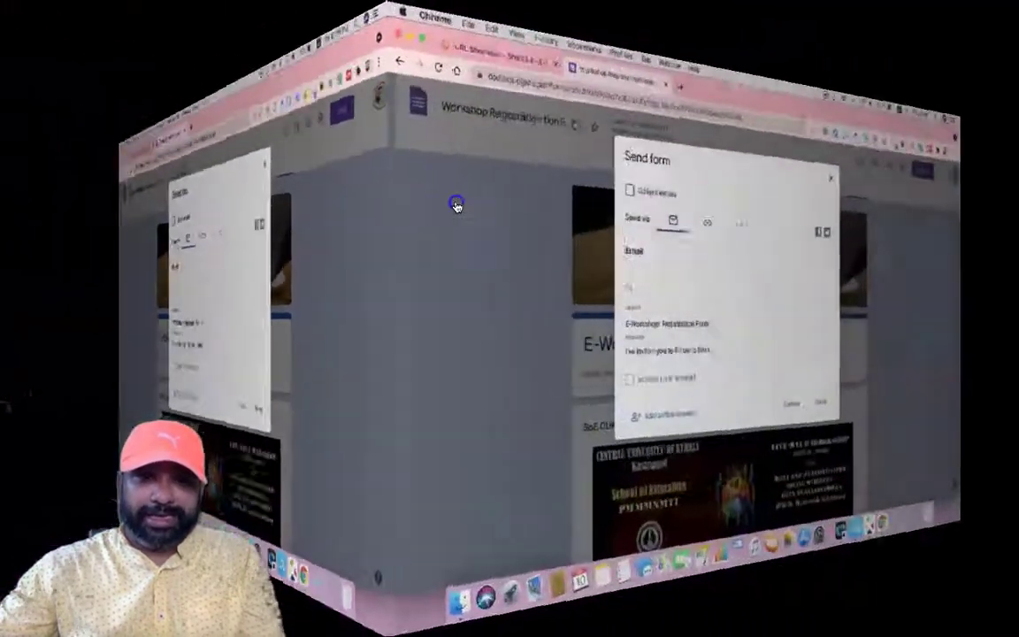
left_click(454, 202)
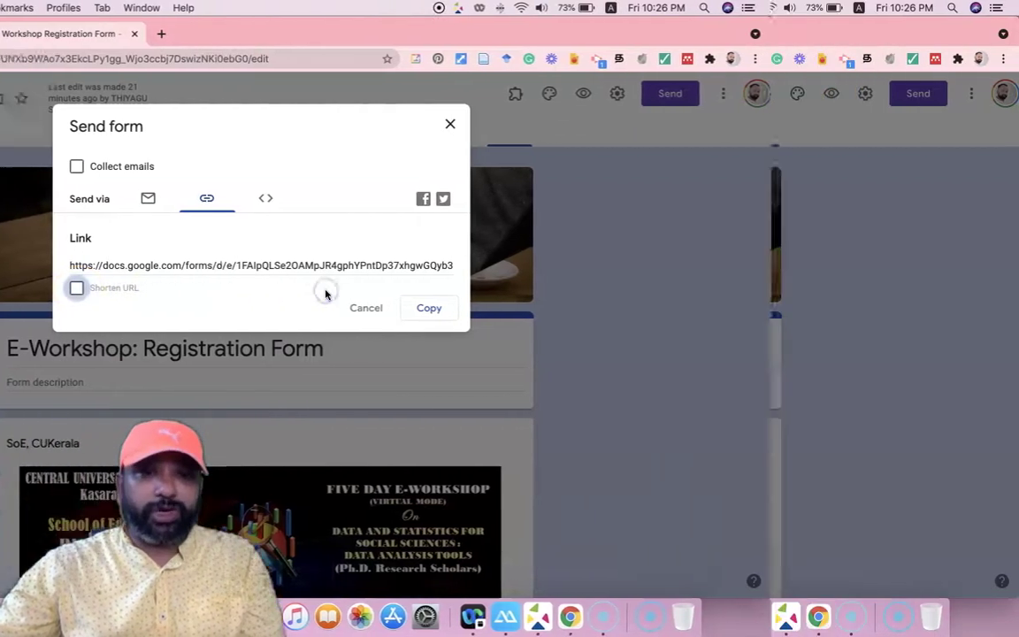
left_click(324, 289)
left_click(402, 278)
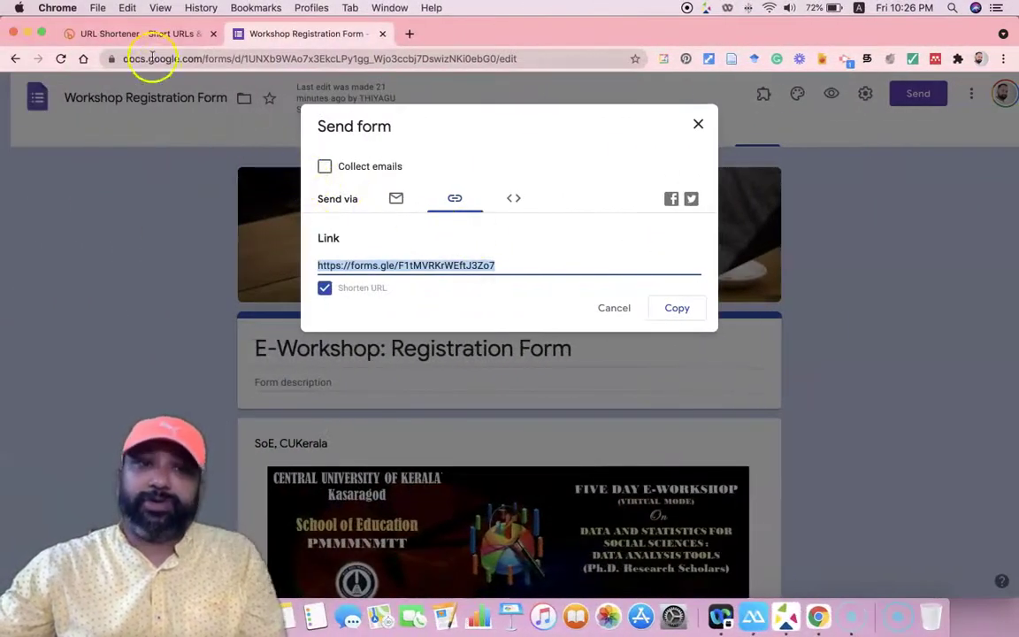
- Review Bitly's pricing plans and the Free plan's sign-up form, and return to the Bitly homepage
left_click(146, 33)
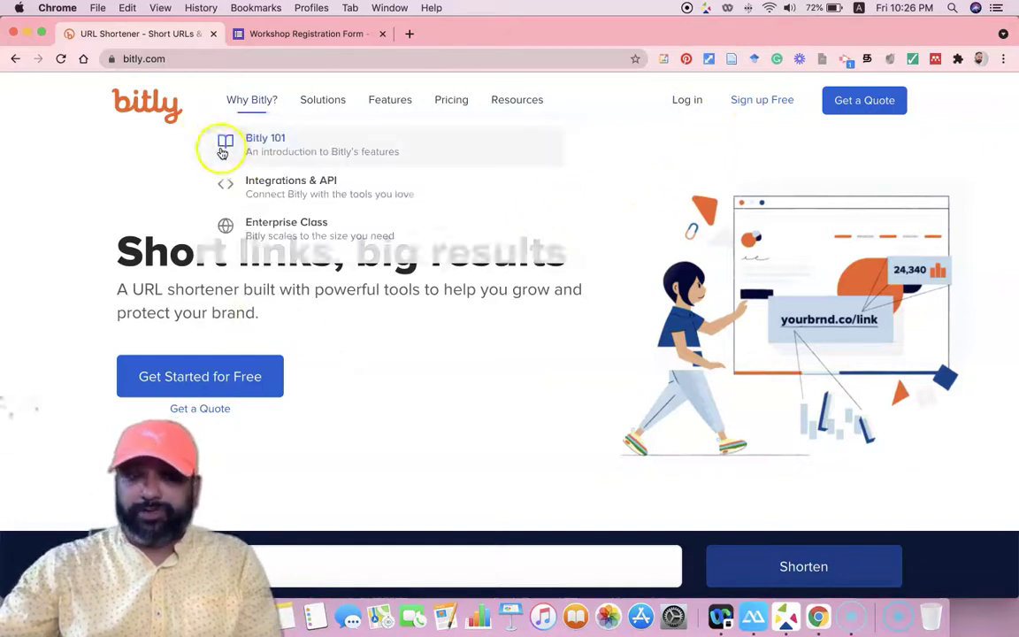
left_click(756, 105)
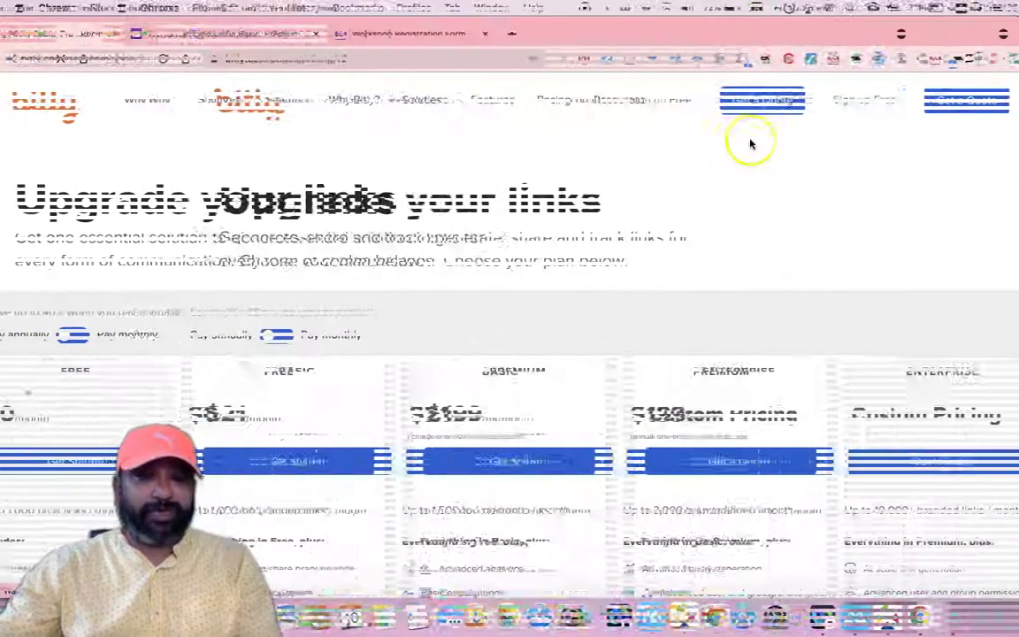
scroll(437, 289, "down", 3)
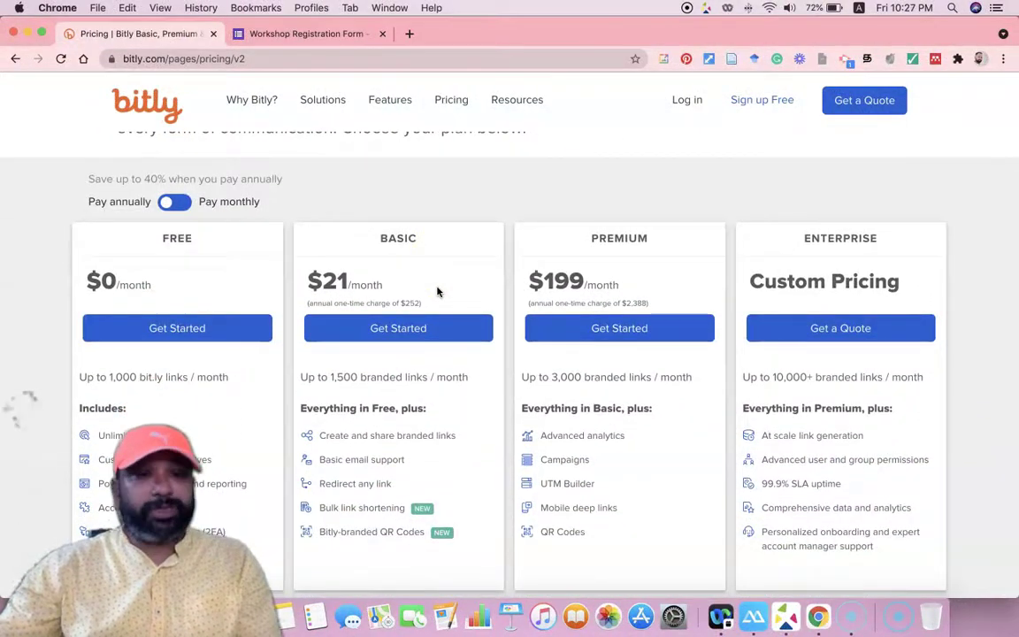
scroll(436, 292, "down", 2)
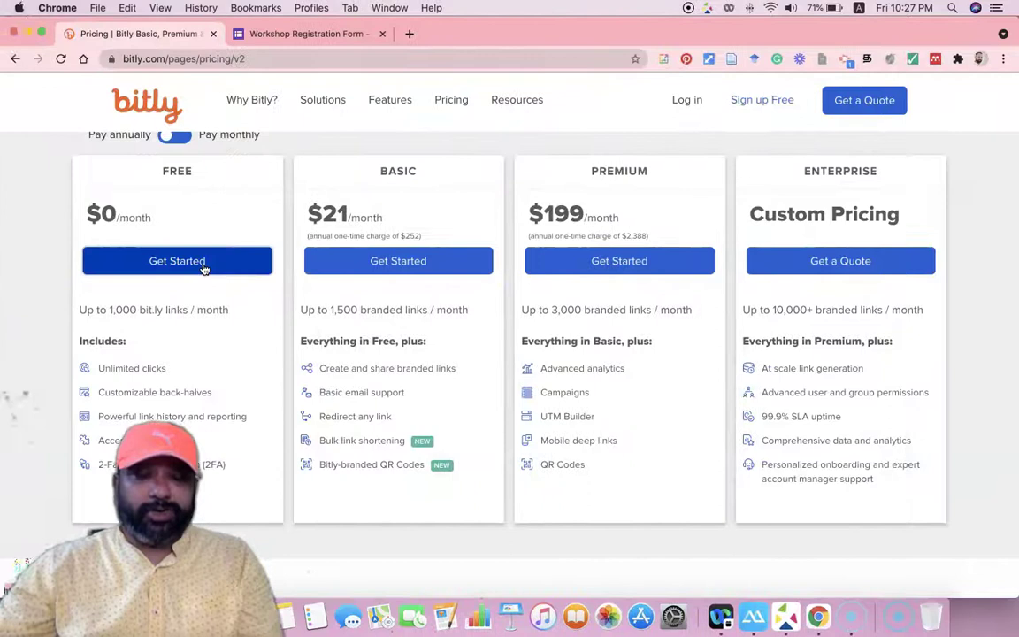
left_click(202, 265)
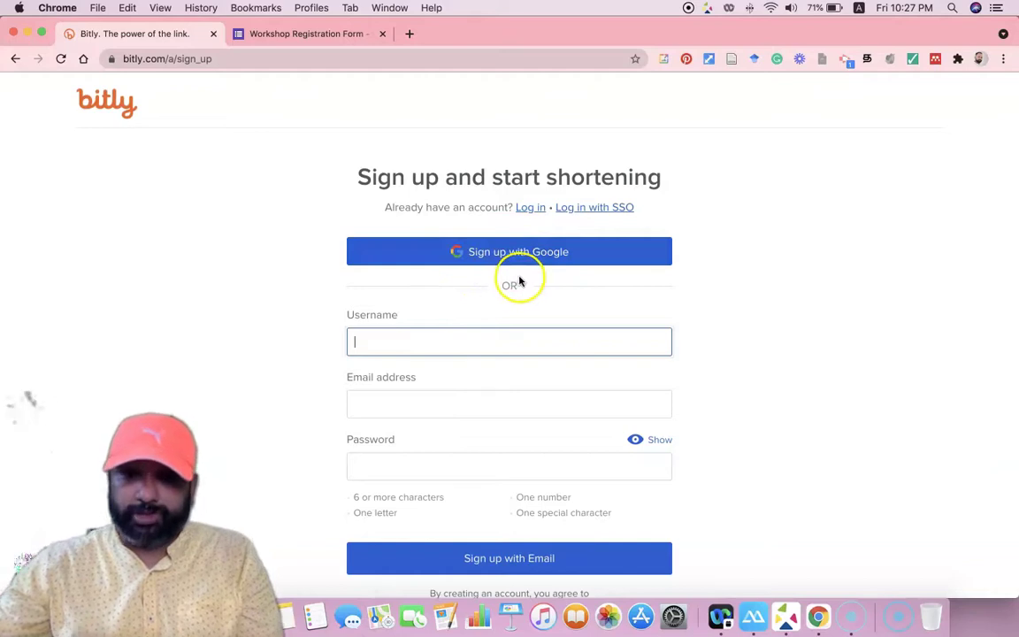
scroll(518, 280, "down", 1)
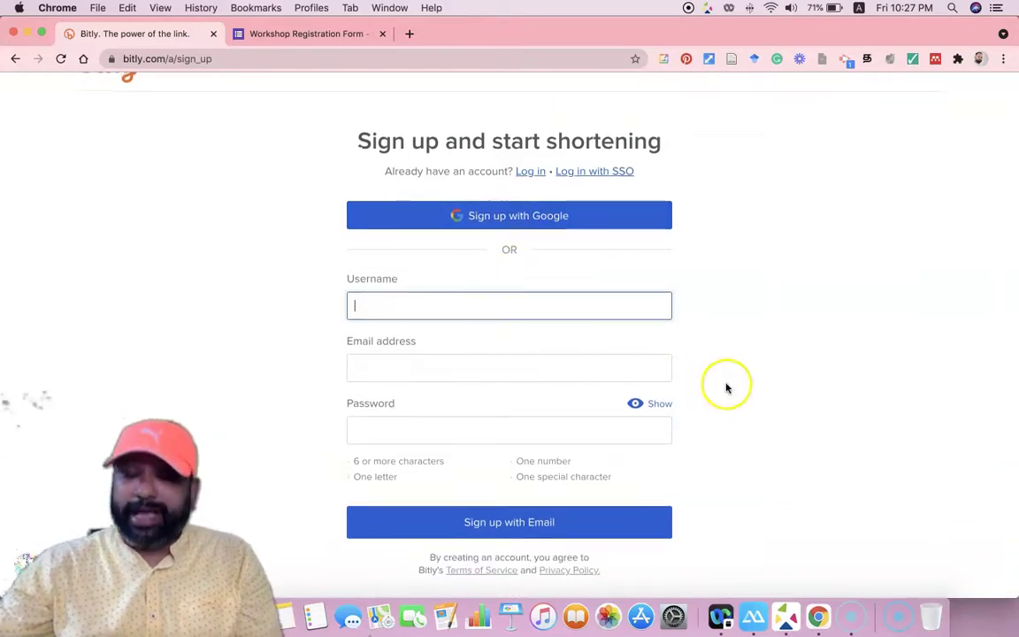
scroll(725, 386, "up", 1)
left_click(103, 101)
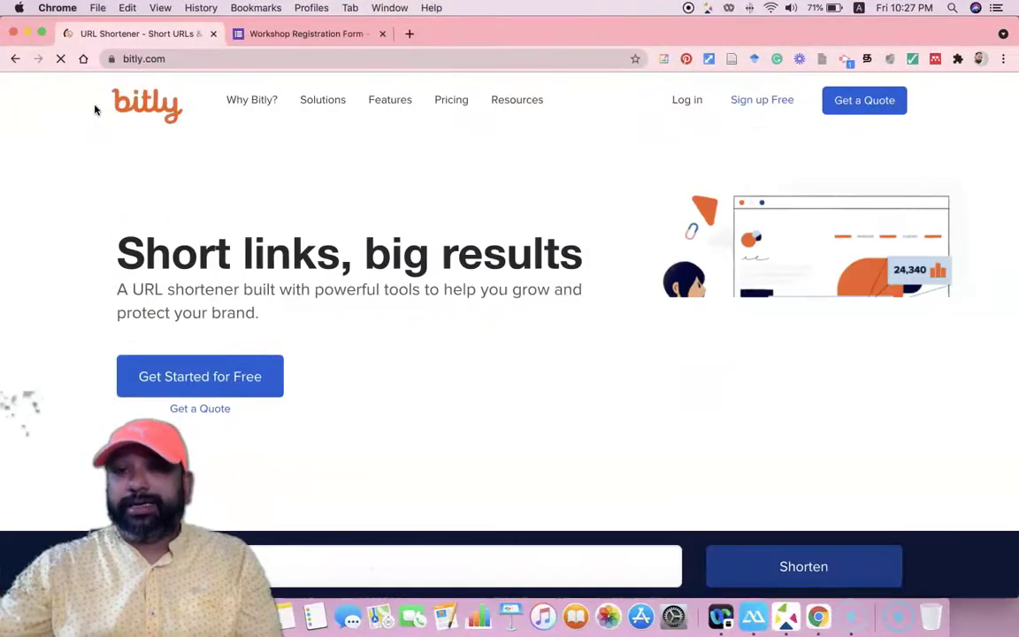
- Log in to Bitly with the existing Google account
left_click(687, 99)
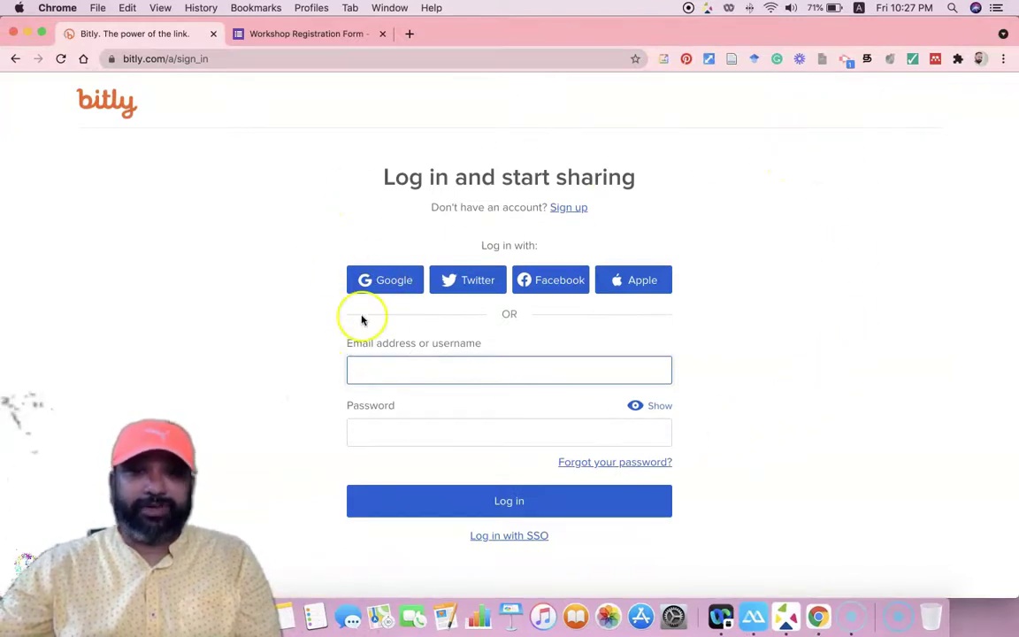
left_click(385, 287)
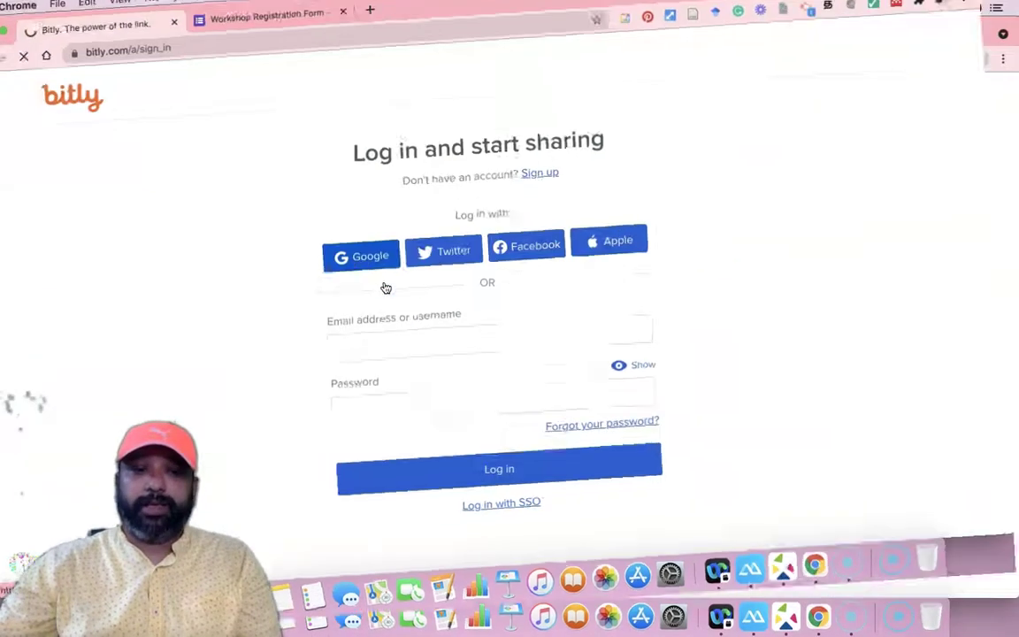
left_click(416, 283)
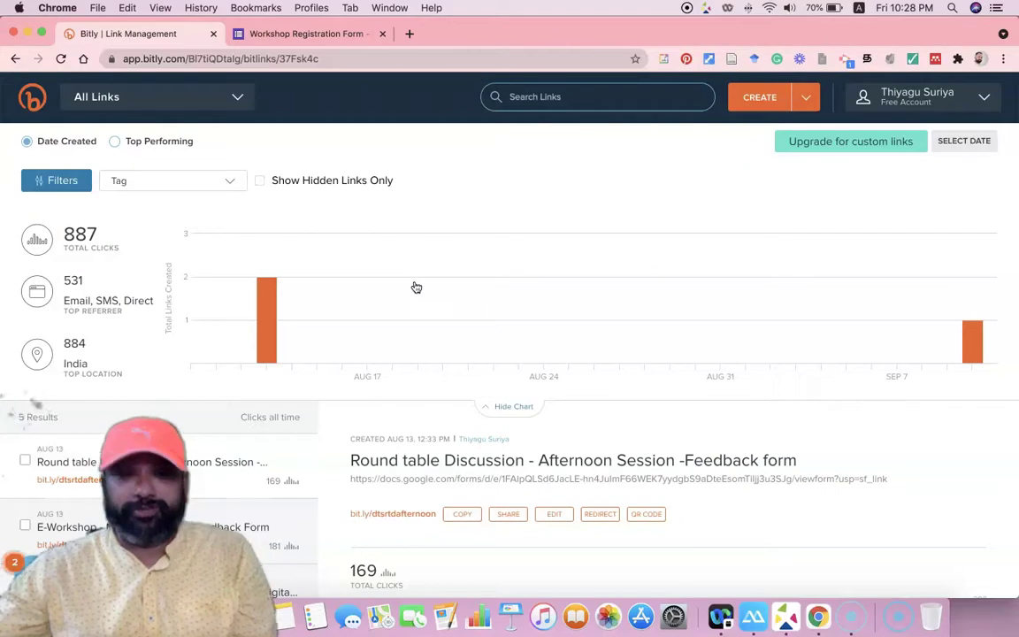
- Look through the list of existing short links and their custom back-halves
scroll(244, 427, "down", 1)
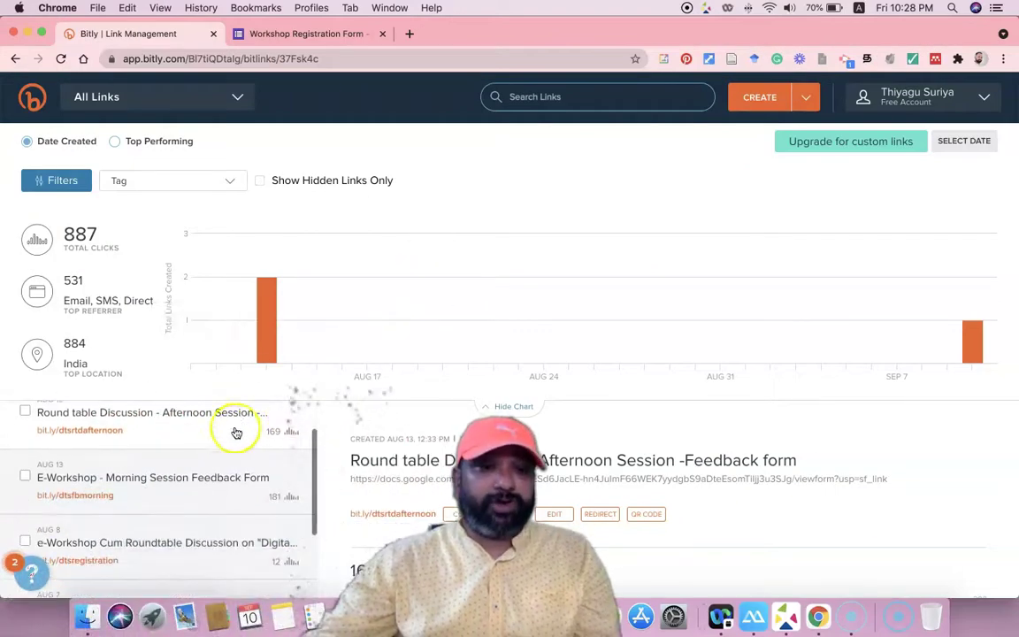
scroll(140, 429, "up", 2)
scroll(143, 434, "down", 3)
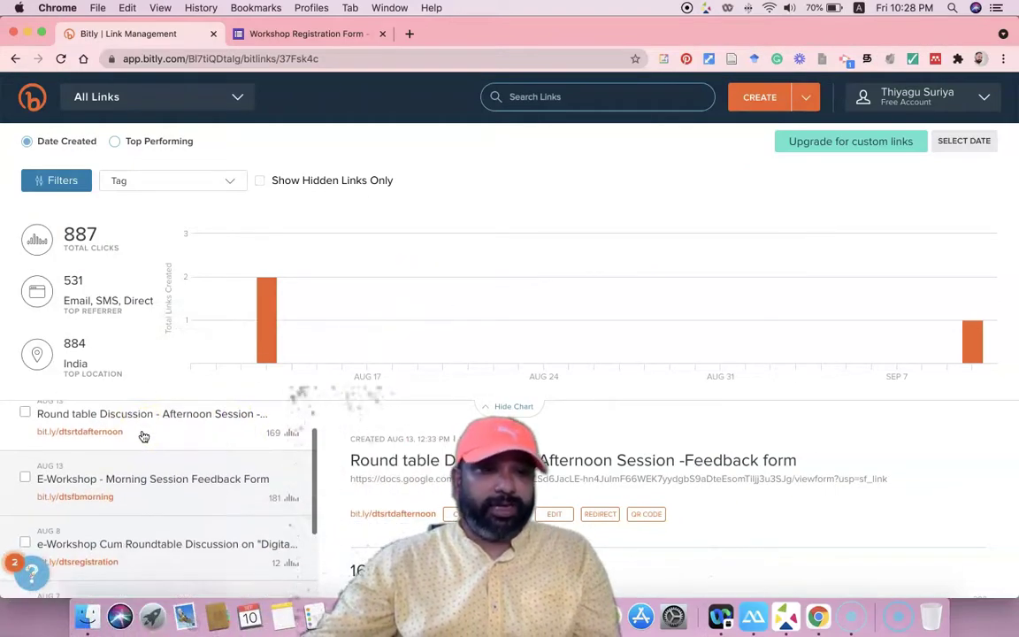
scroll(132, 435, "down", 5)
scroll(135, 435, "down", 2)
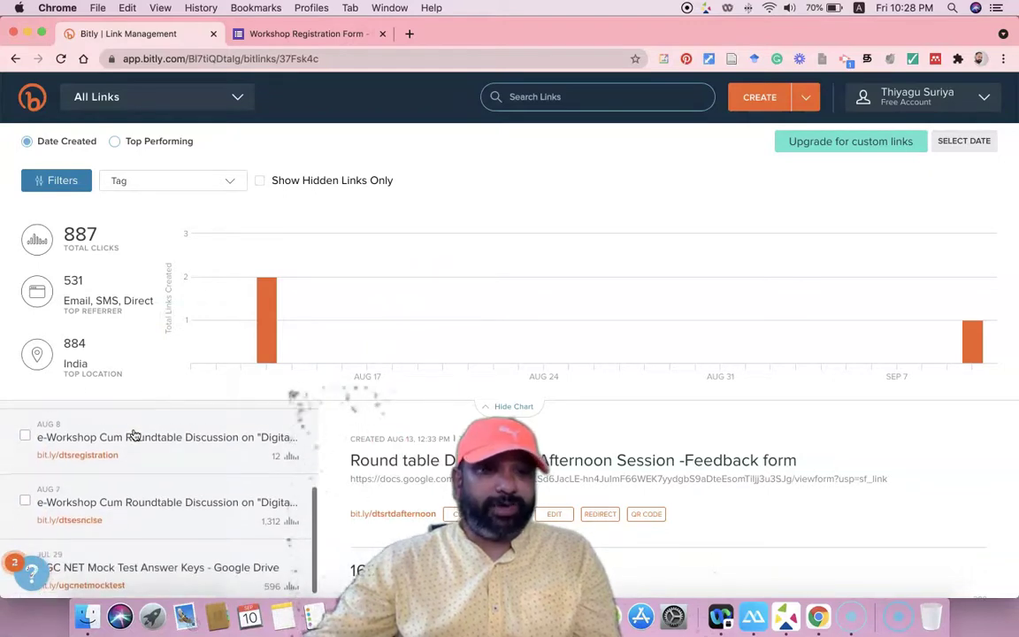
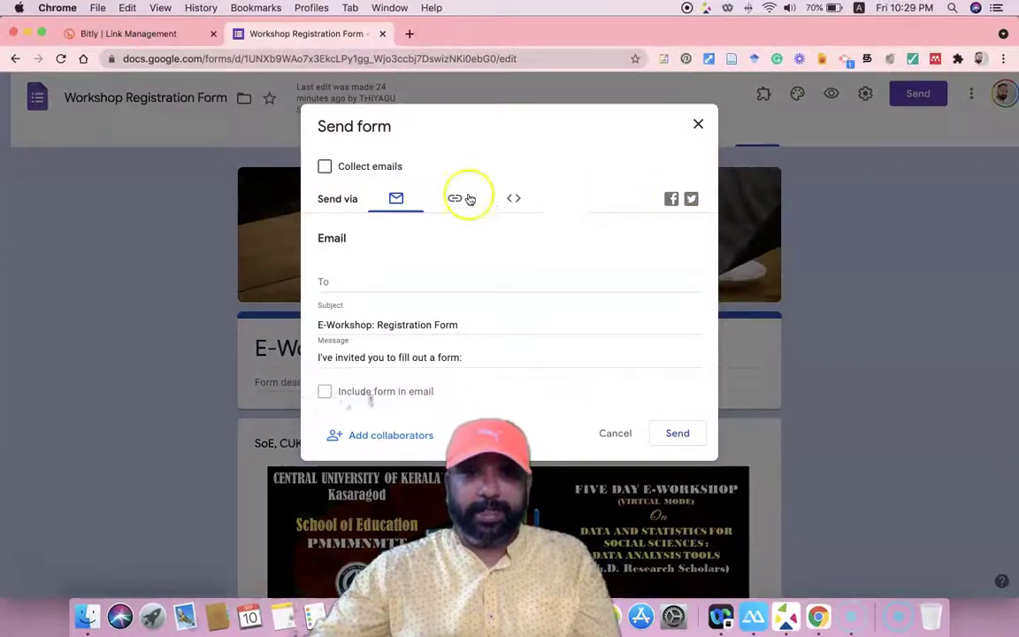
- Shorten the registration form's share link in the Send form dialog and copy it
left_click(454, 199)
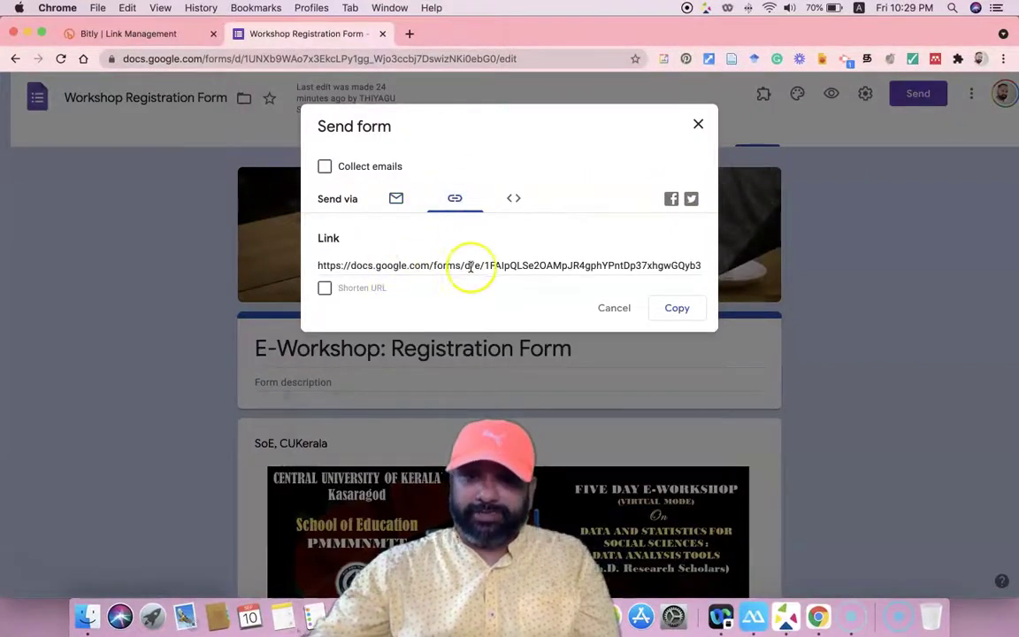
left_click(369, 292)
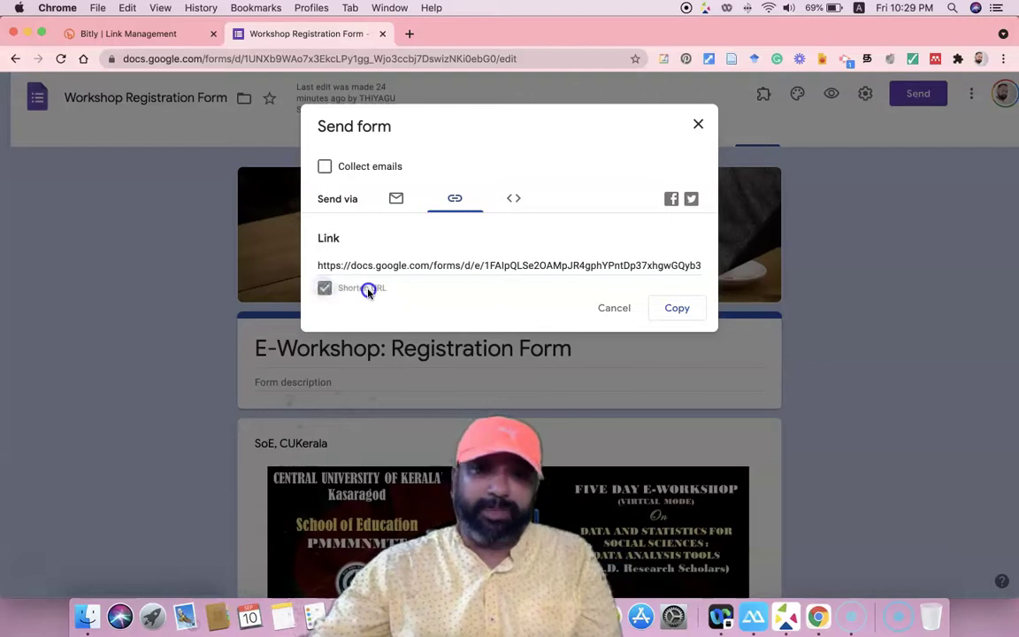
left_click(369, 290)
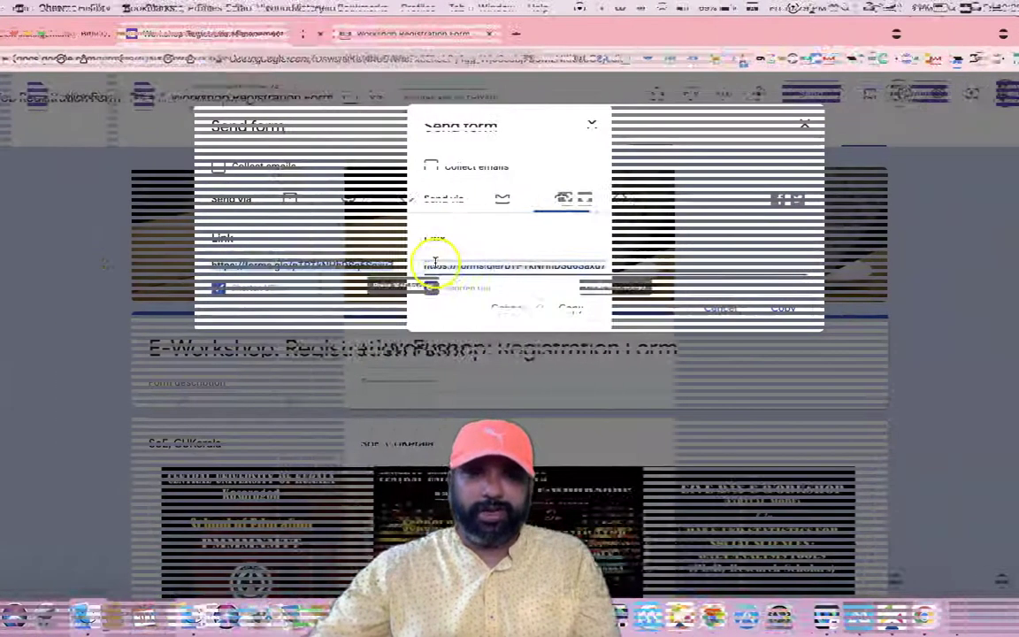
left_click(435, 264)
right_click(435, 264)
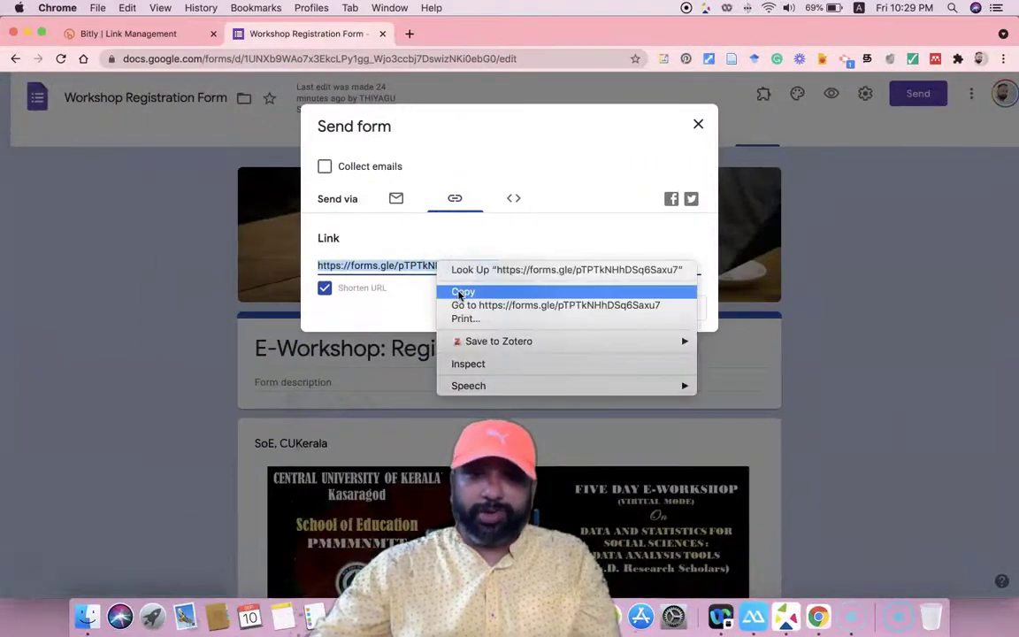
left_click(461, 291)
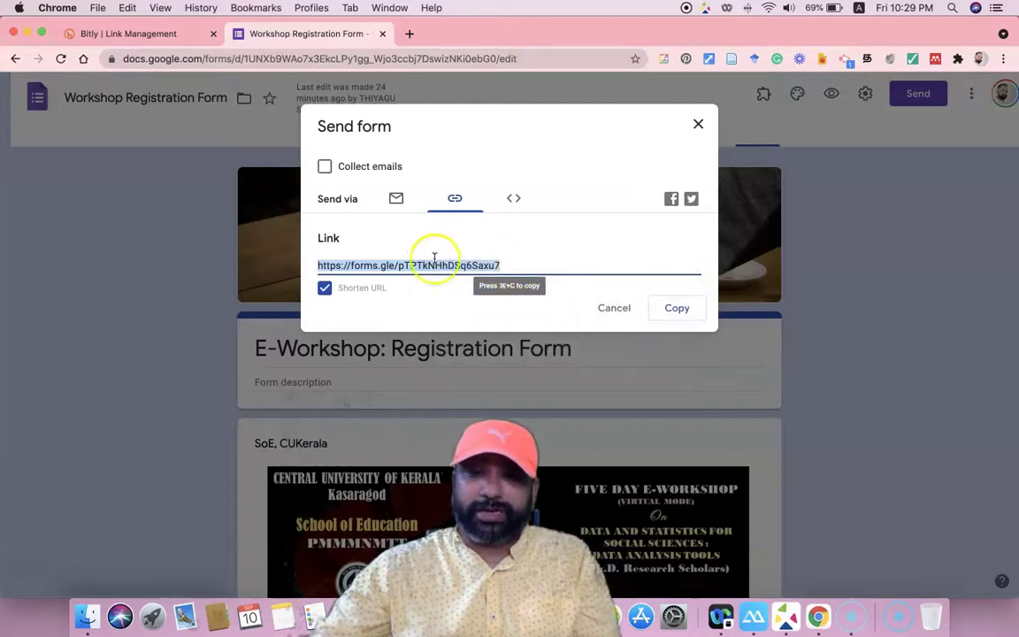
- Switch to Bitly and create a new bit.ly link from the copied forms.gle URL, leaving the UTM parameters empty
left_click(158, 35)
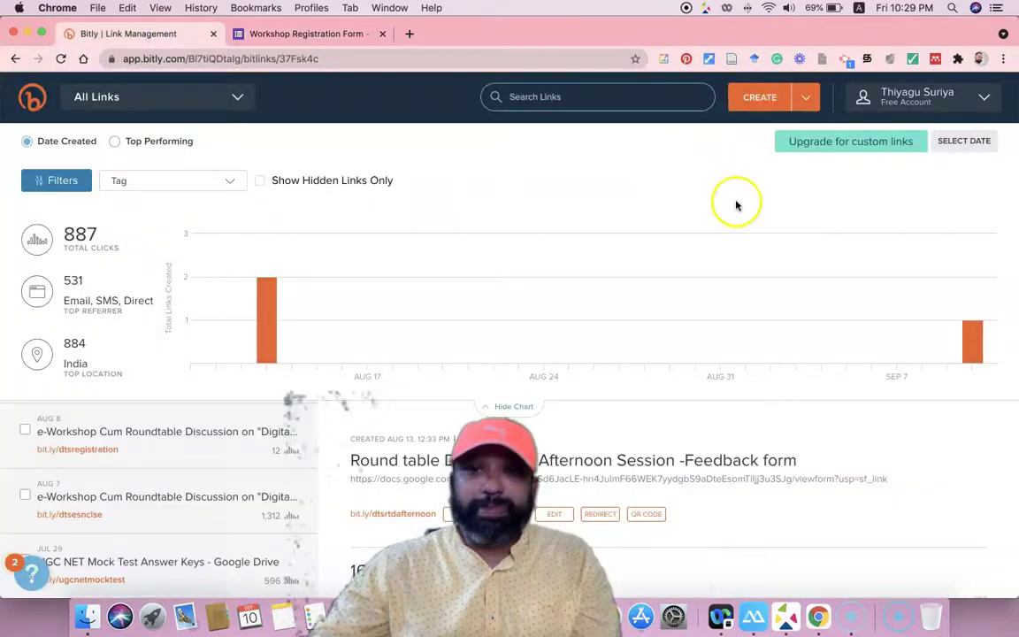
left_click(778, 103)
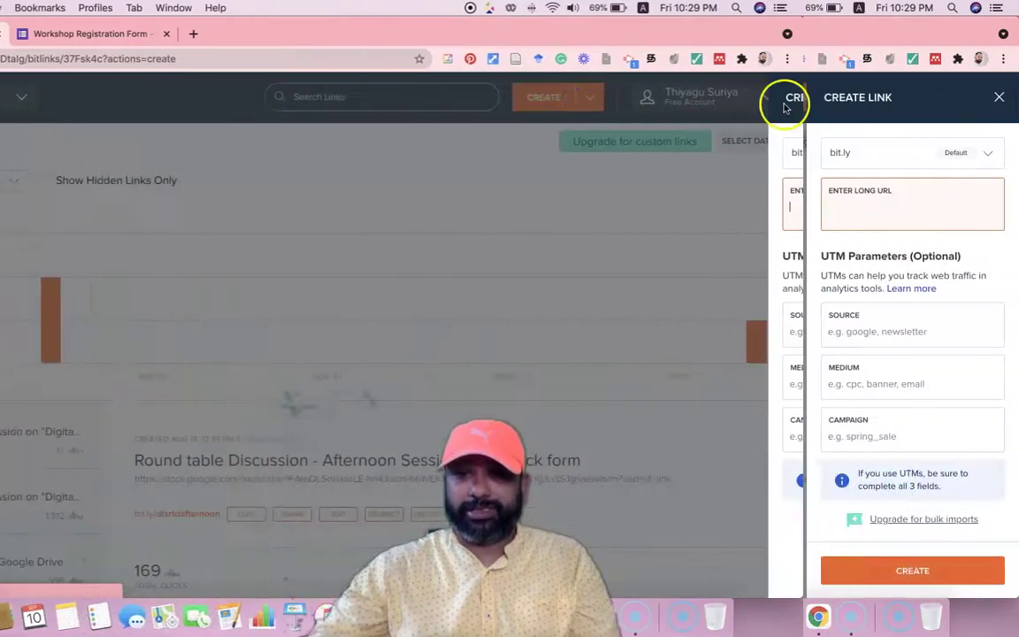
left_click(838, 211)
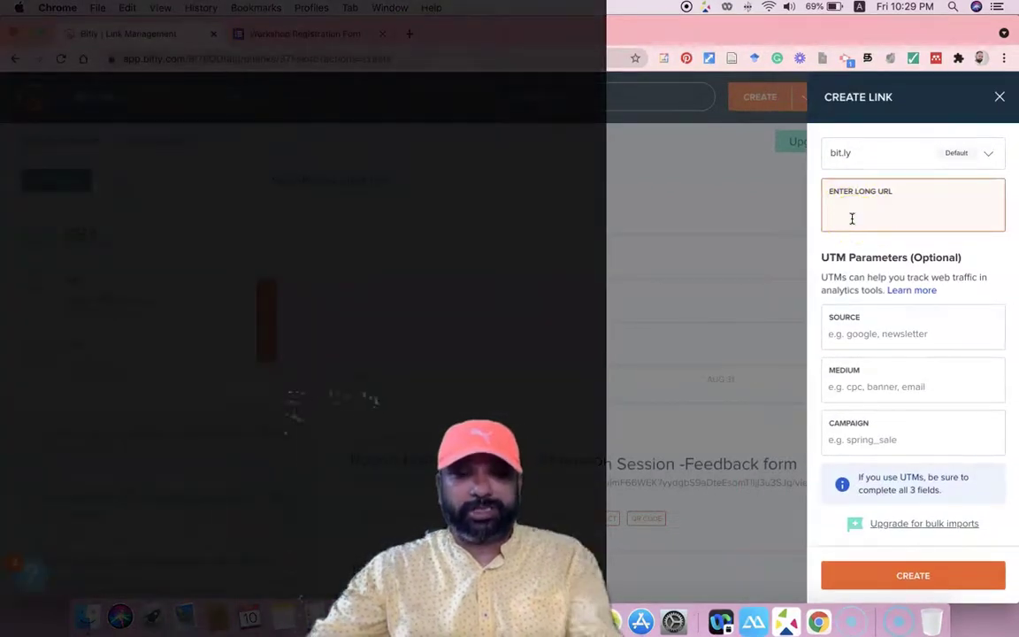
key("super+v")
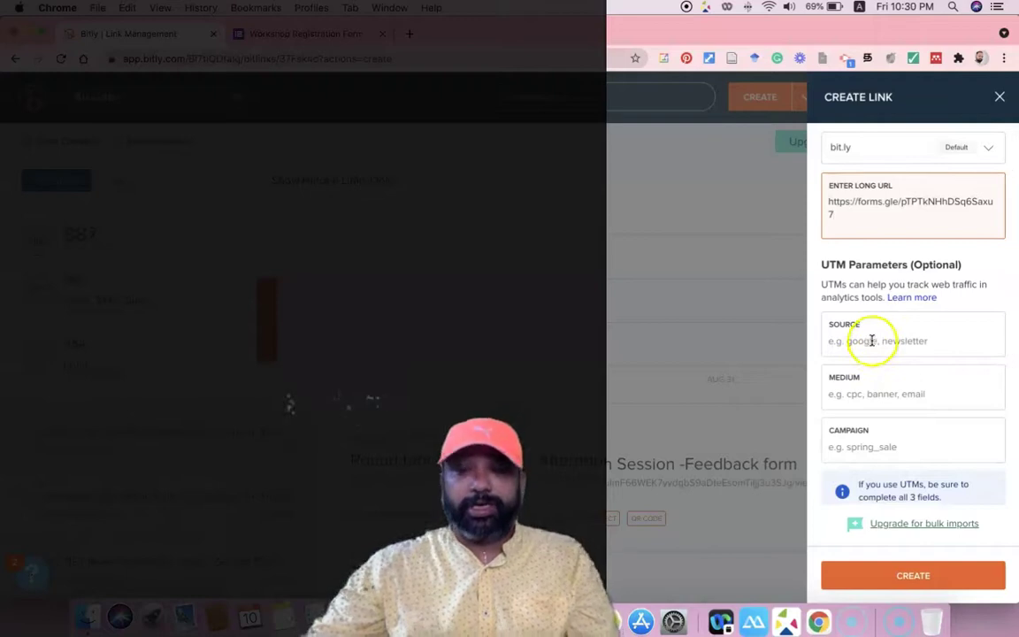
scroll(869, 341, "down", 1)
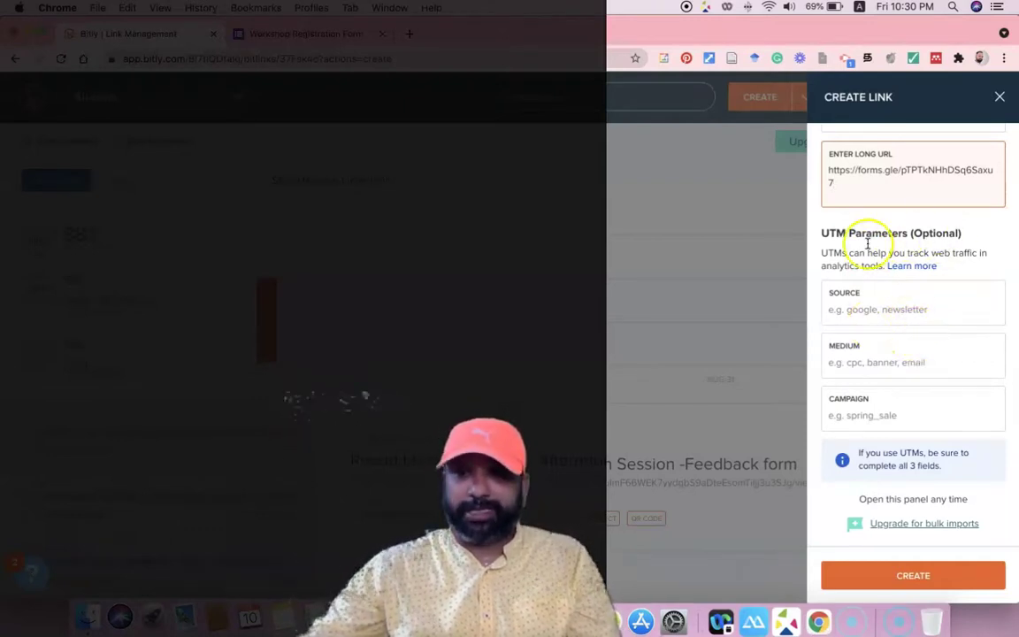
left_click_drag(831, 181, 816, 171)
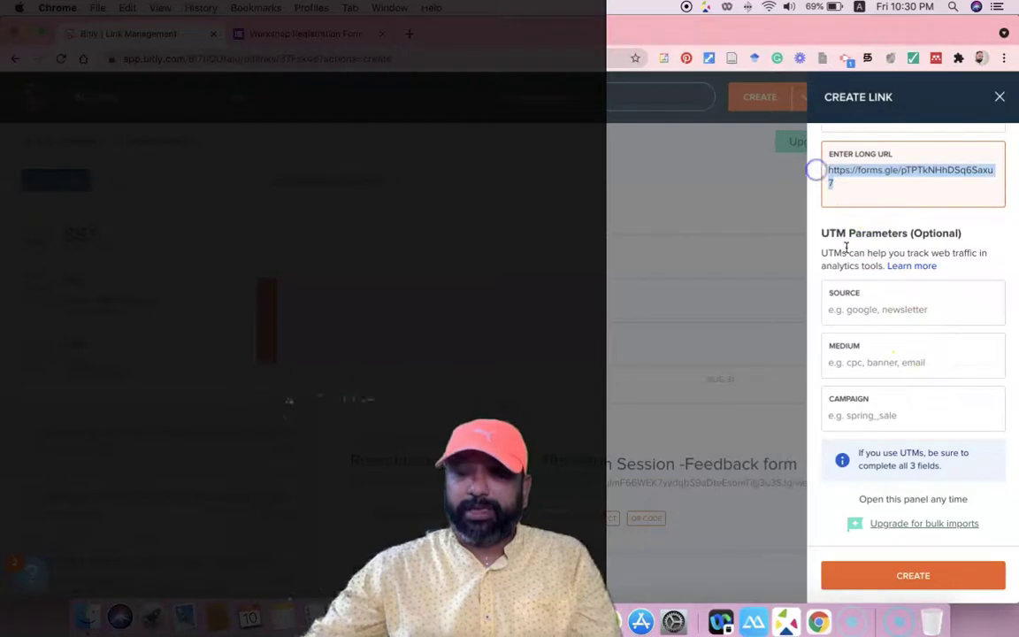
left_click(908, 572)
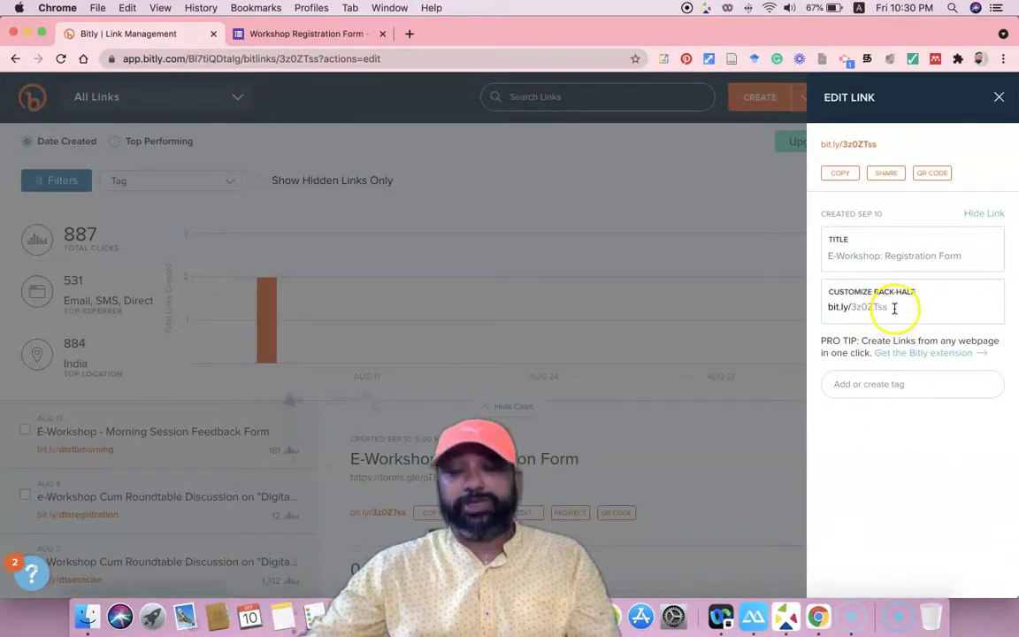
- Customize the new link's back-half to "thiyregistration", save it and close the link editor
left_click(889, 307)
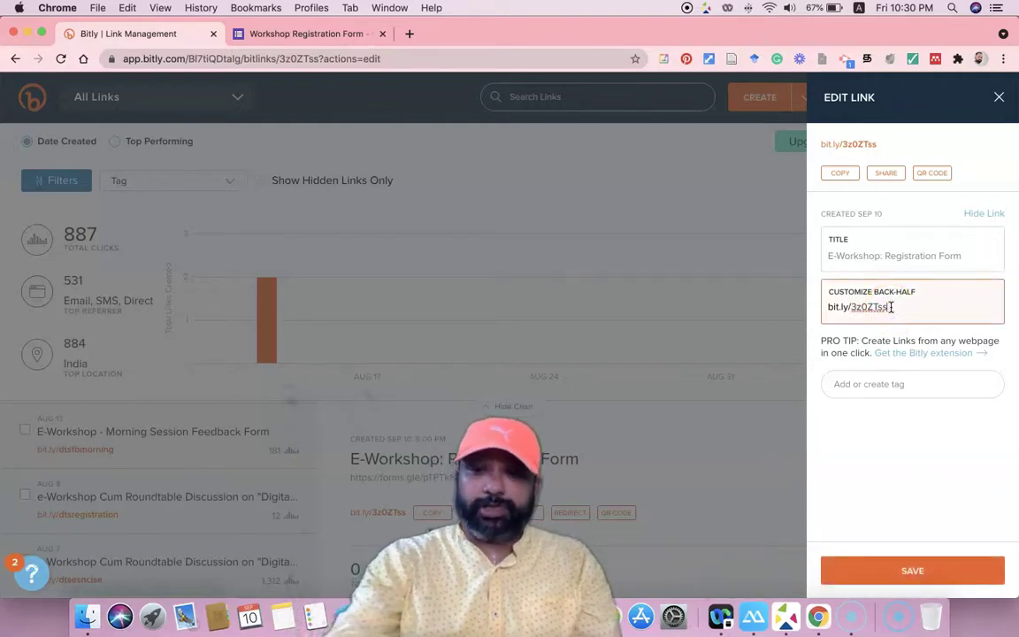
key("BackSpace")
key("BackSpace")
type("3")
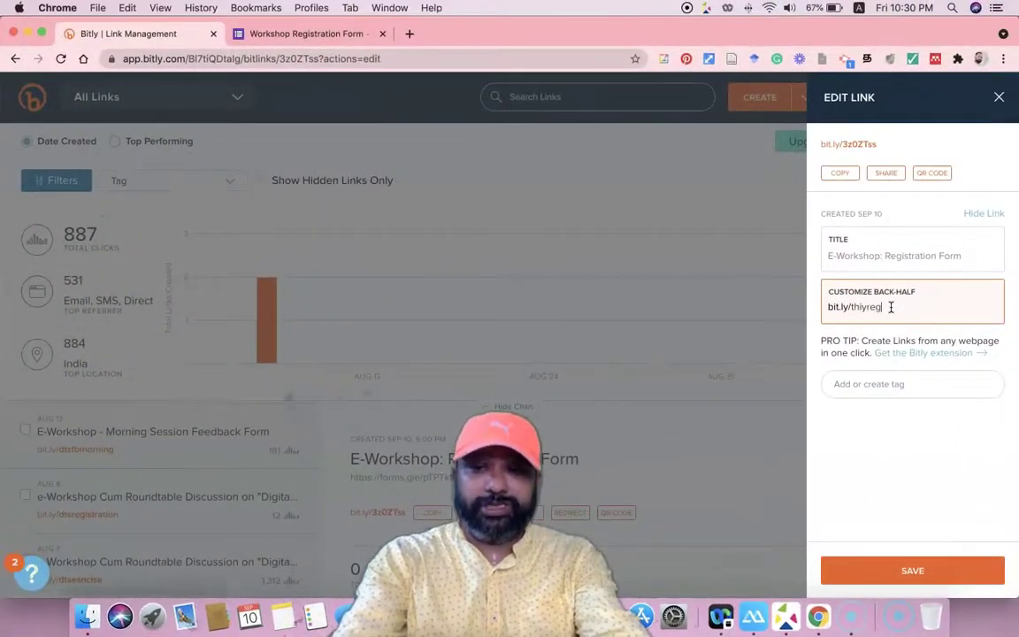
type("thiyregistration")
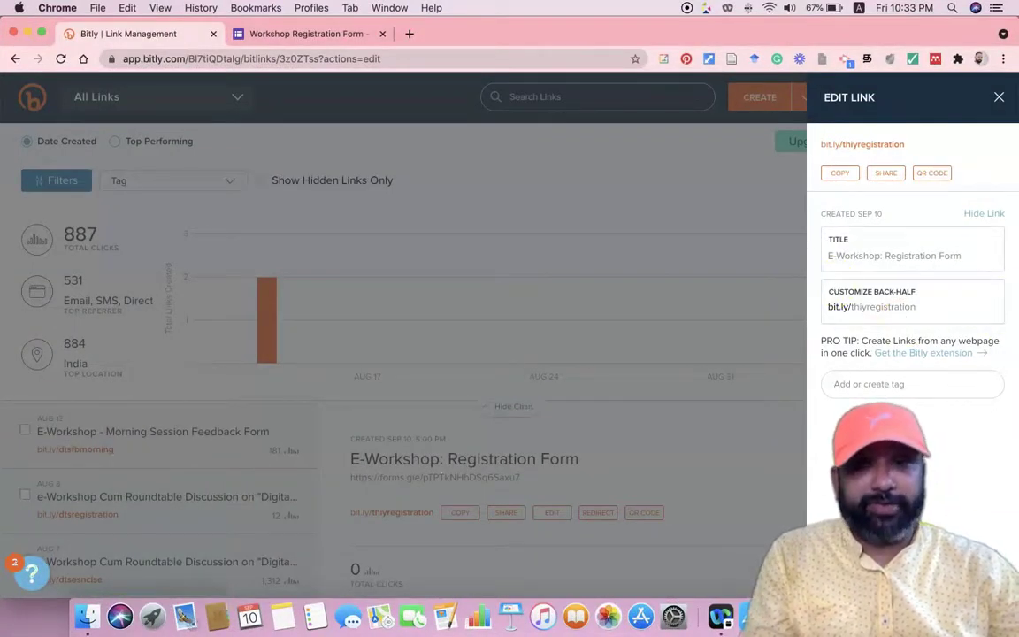
left_click(998, 98)
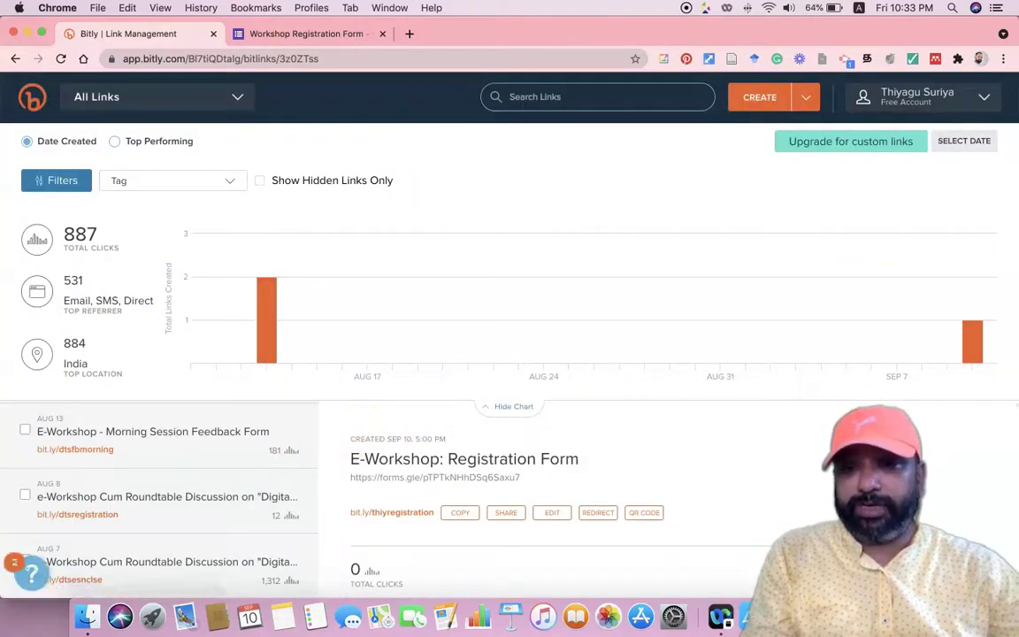
- Look over the new registration link in the links list, copy it and check its social posting options
scroll(248, 459, "down", 2)
scroll(248, 458, "up", 4)
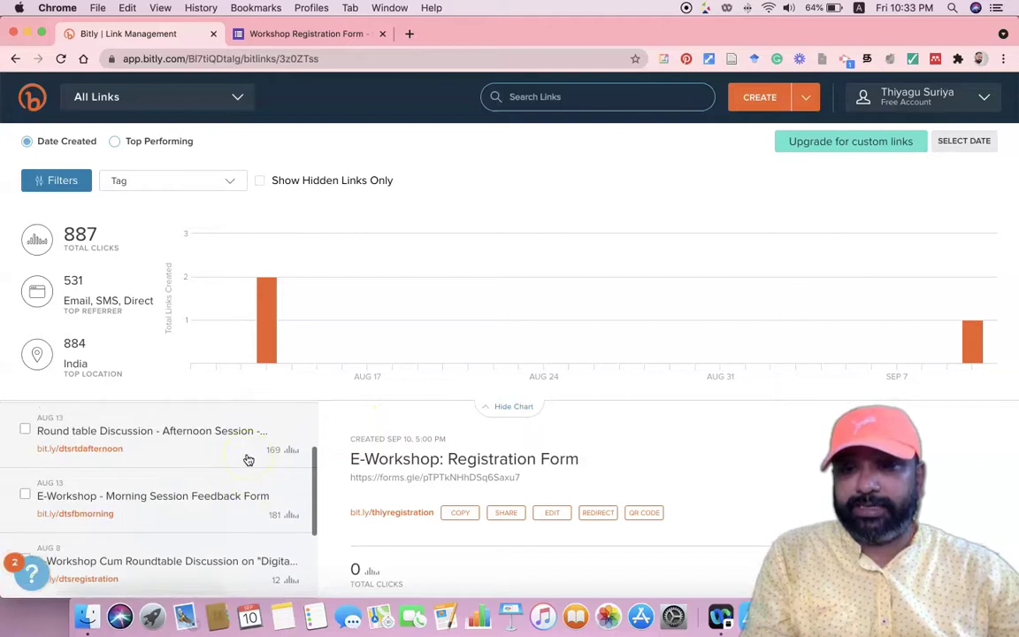
scroll(247, 458, "up", 3)
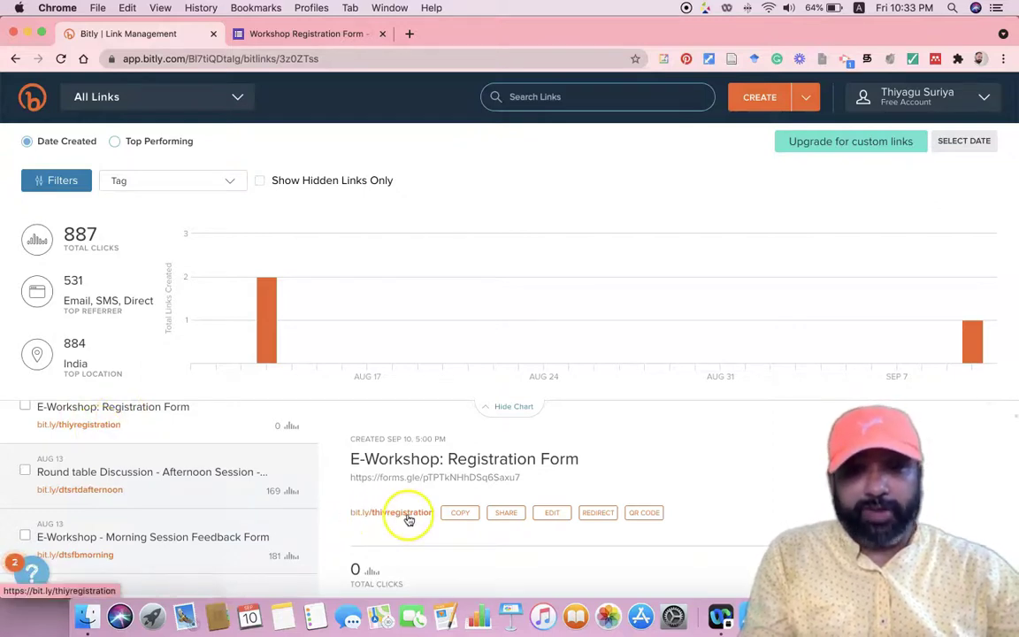
left_click(465, 513)
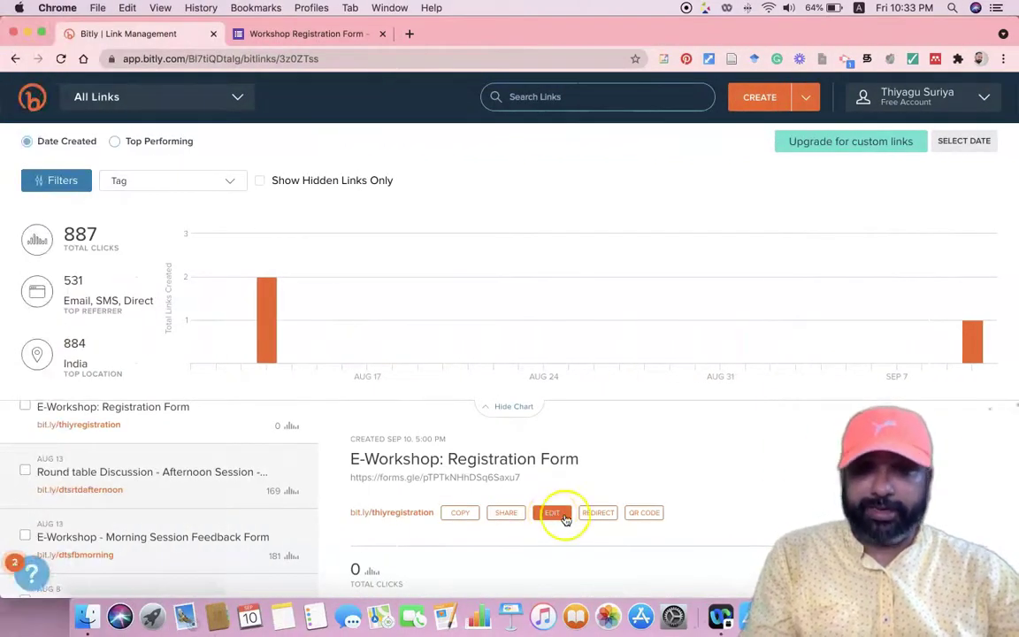
left_click(507, 514)
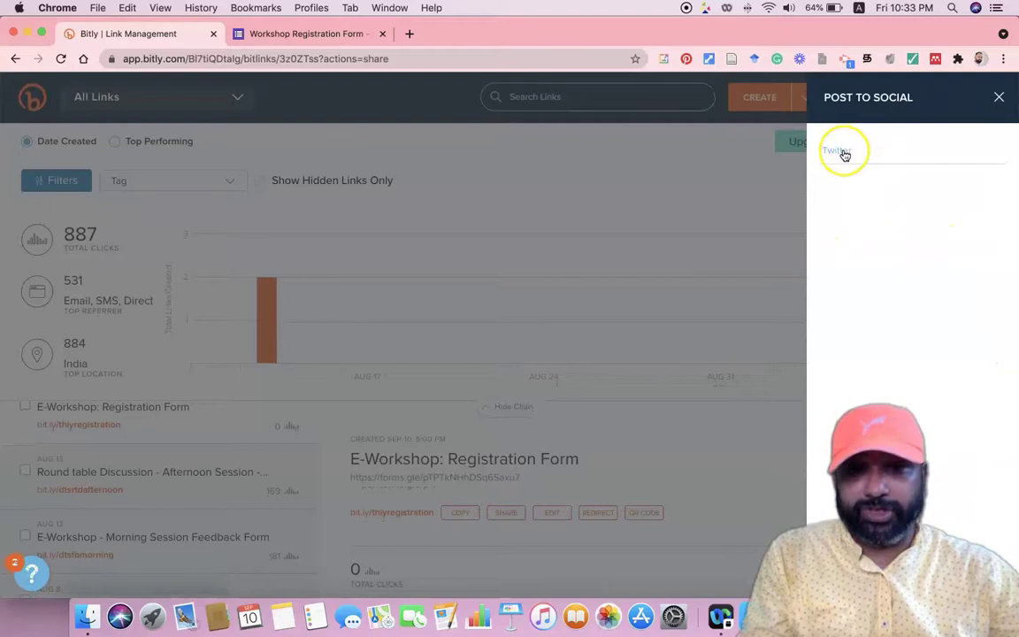
left_click(999, 100)
- Open the registration short link from its details to check its target page, and return to Bitly
left_click_drag(522, 478, 424, 520)
left_click(423, 518)
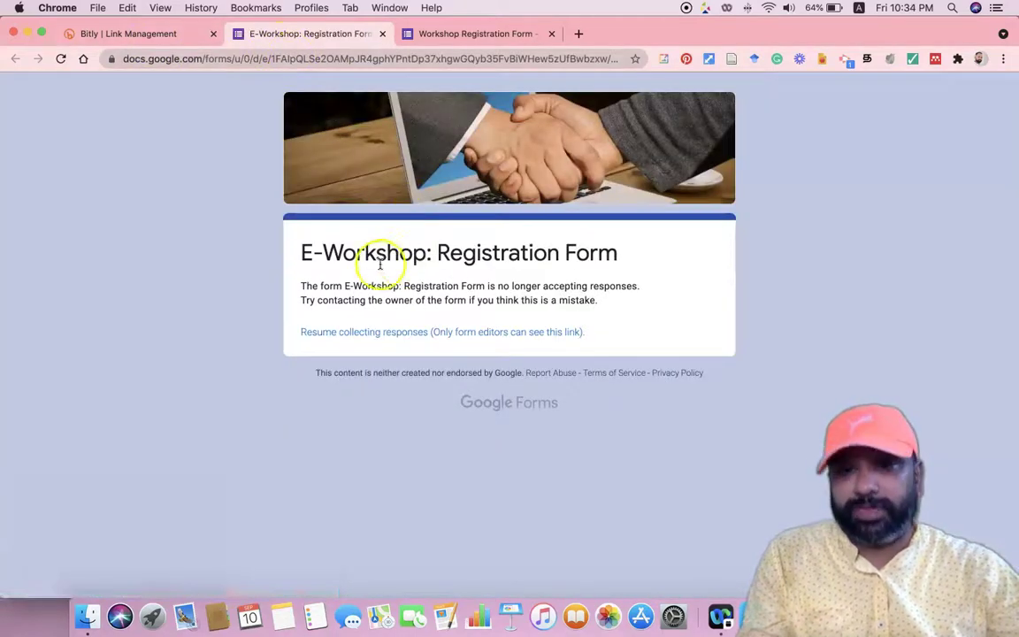
key("ctrl+Tab")
left_click(141, 34)
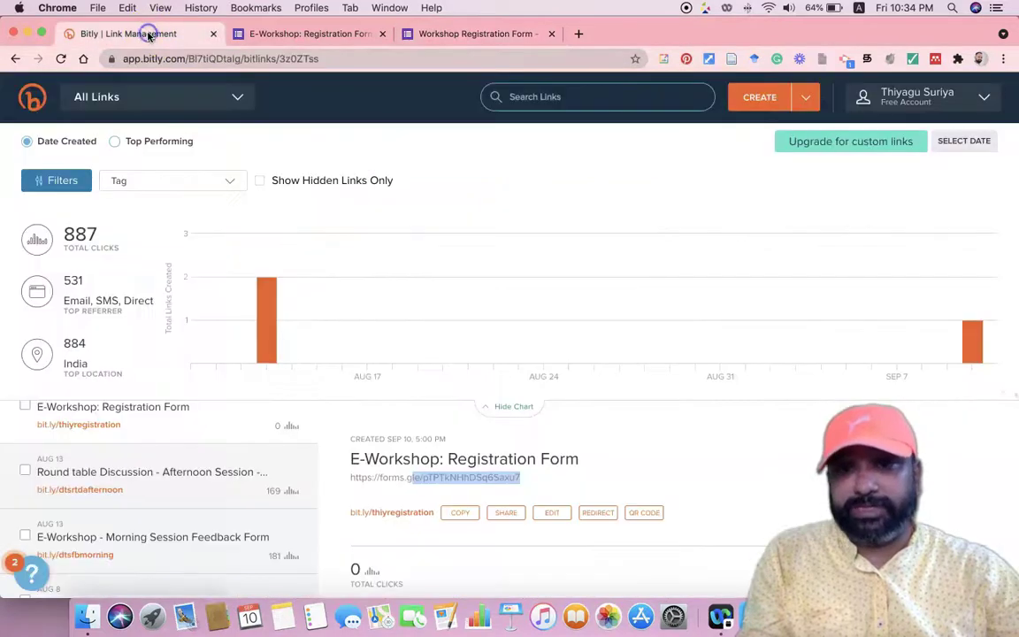
- Copy the bit.ly/thiyregistration link and paste it as the address in a new browser tab
left_click_drag(416, 521, 446, 509)
left_click_drag(132, 427, 43, 427)
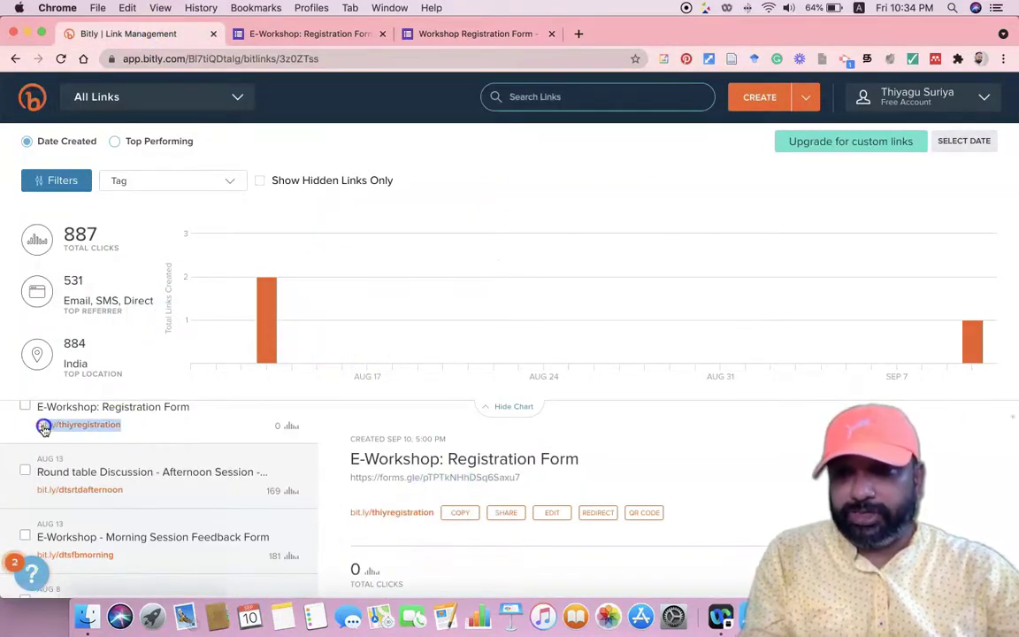
left_click(466, 513)
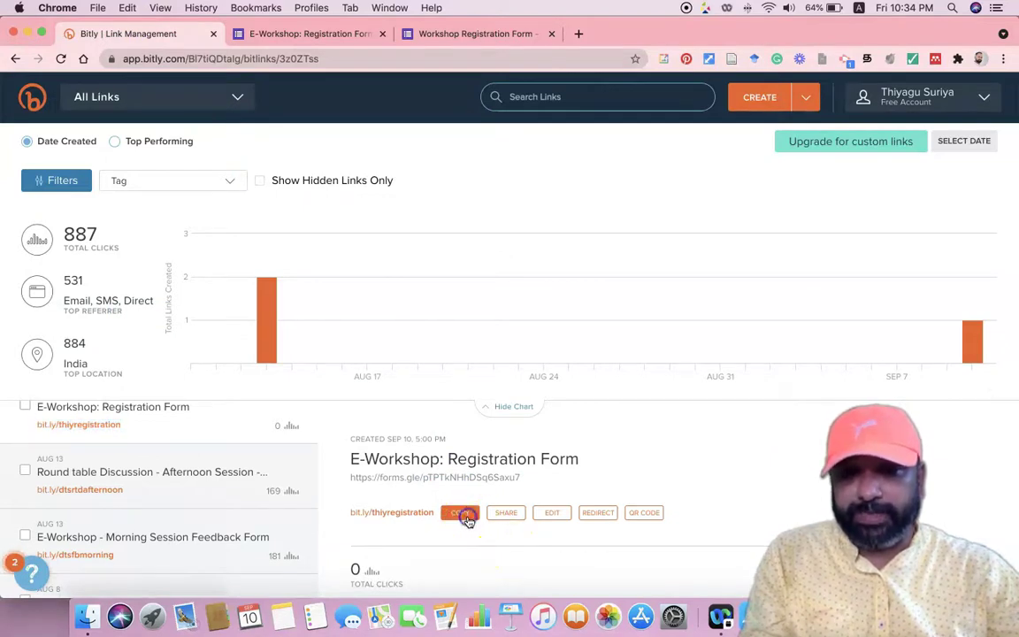
left_click(521, 34)
left_click(578, 33)
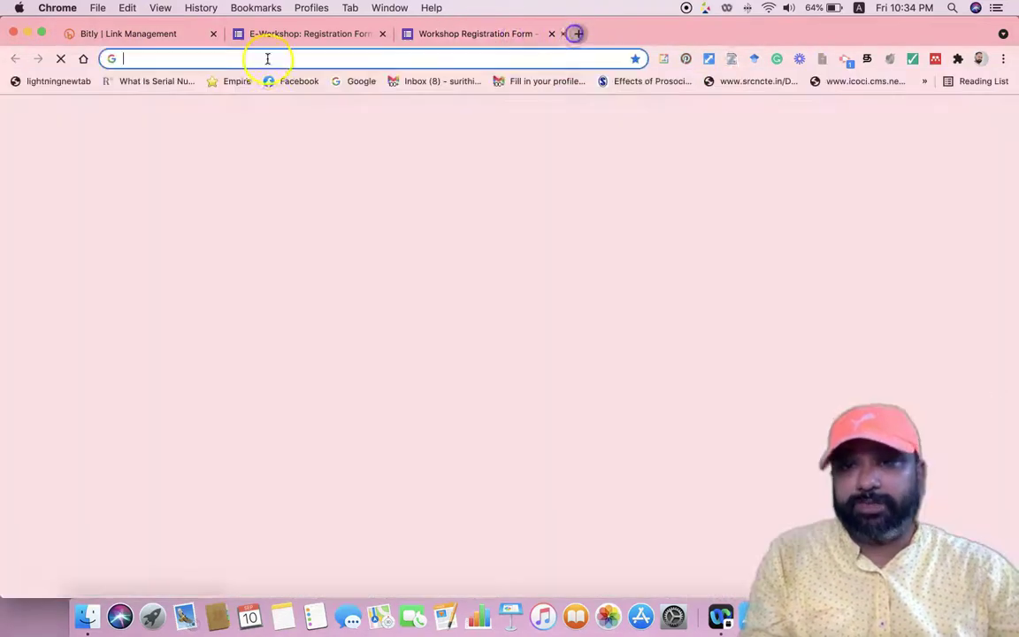
left_click(263, 58)
key("super+v")
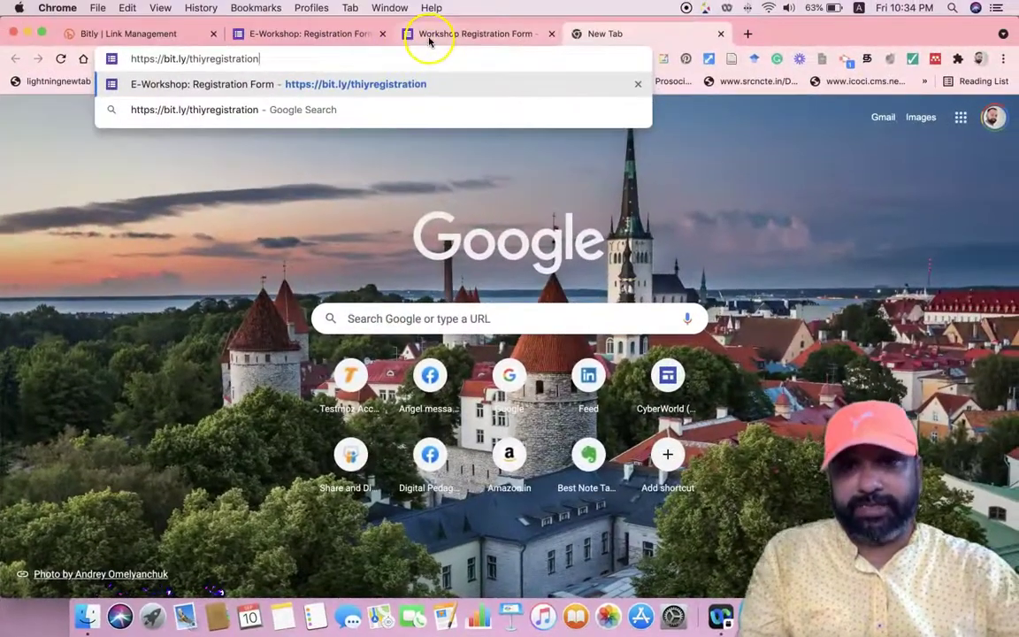
- Load the pasted short link and look through the questions of the registration form
left_click(305, 62)
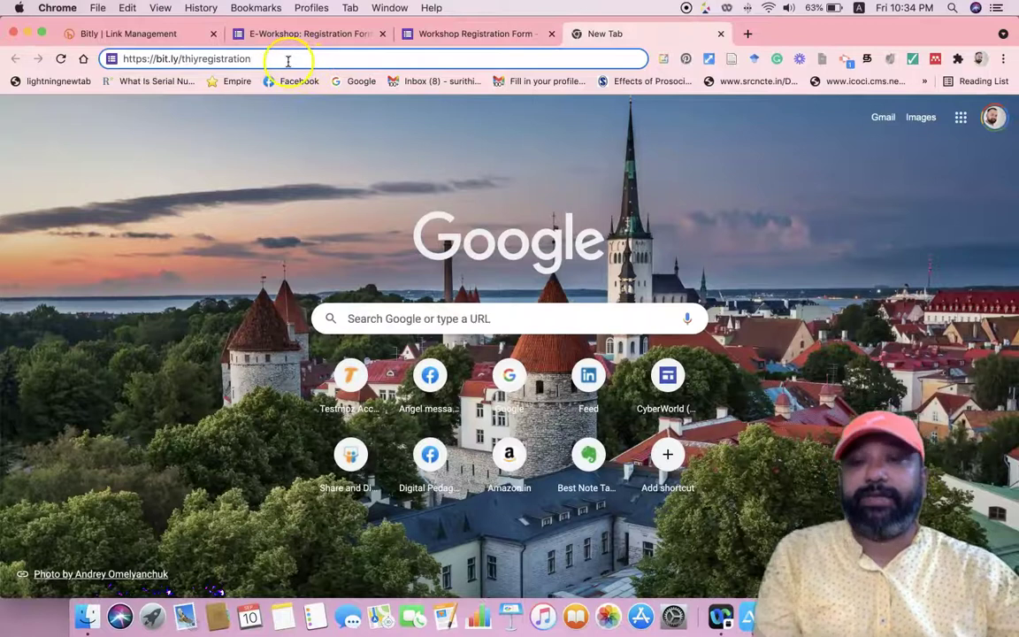
left_click_drag(280, 60, 121, 58)
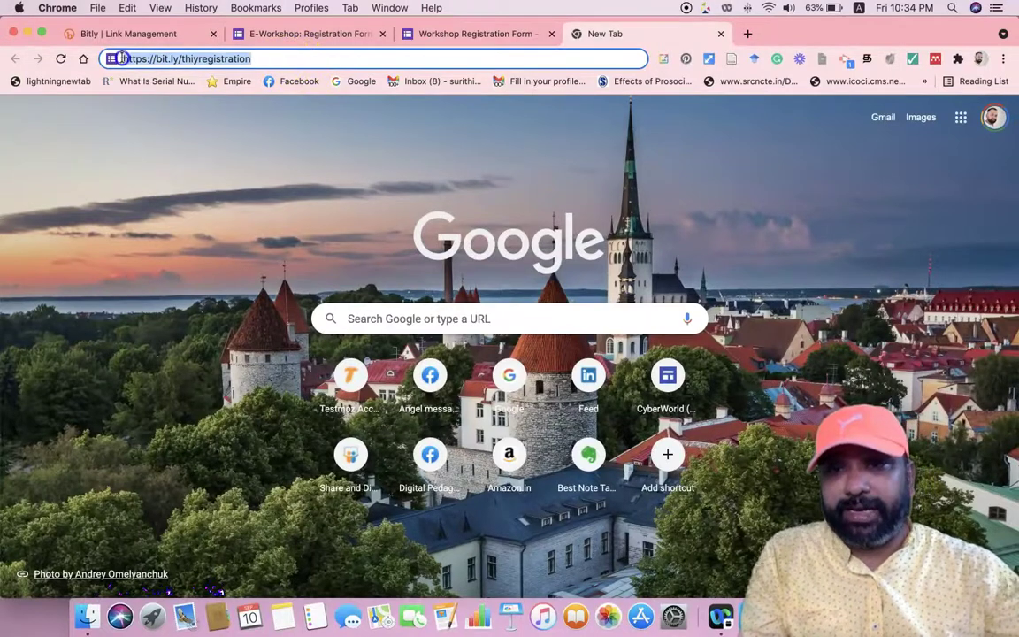
left_click(274, 60)
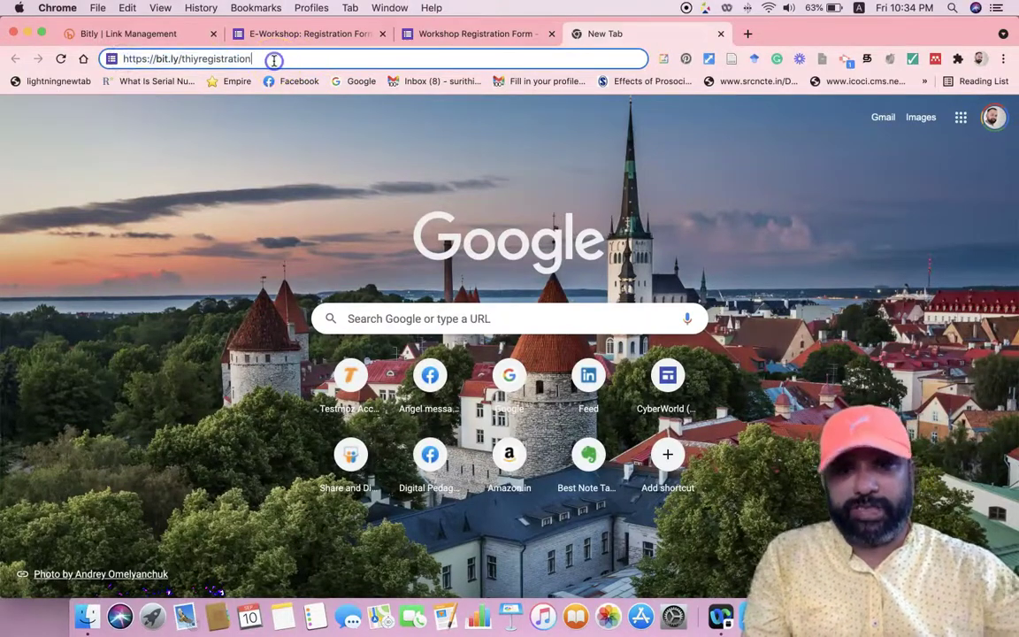
key("Return")
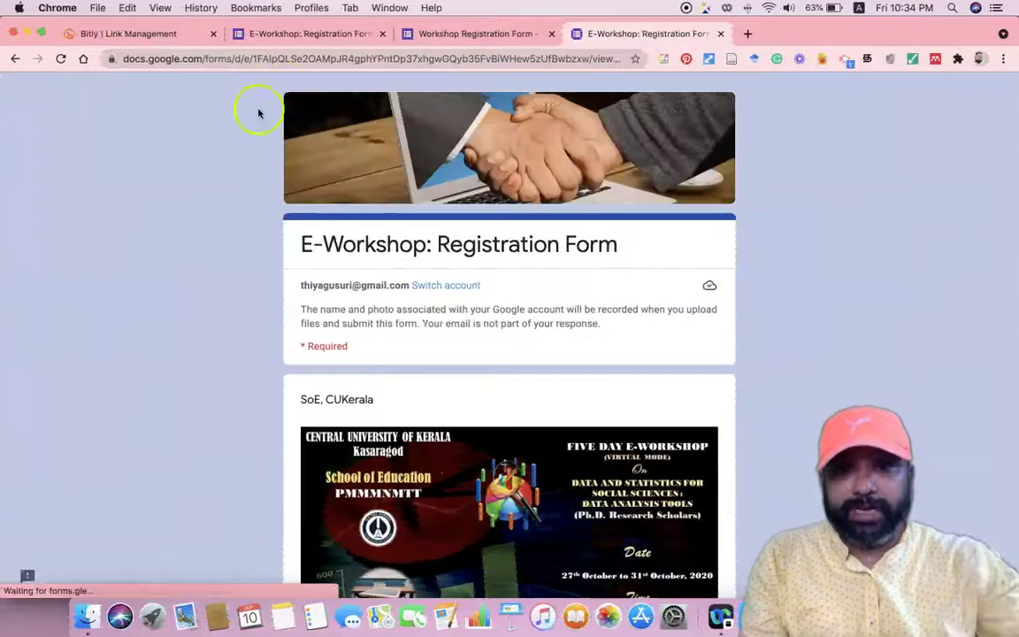
scroll(455, 328, "down", 15)
scroll(455, 328, "down", 6)
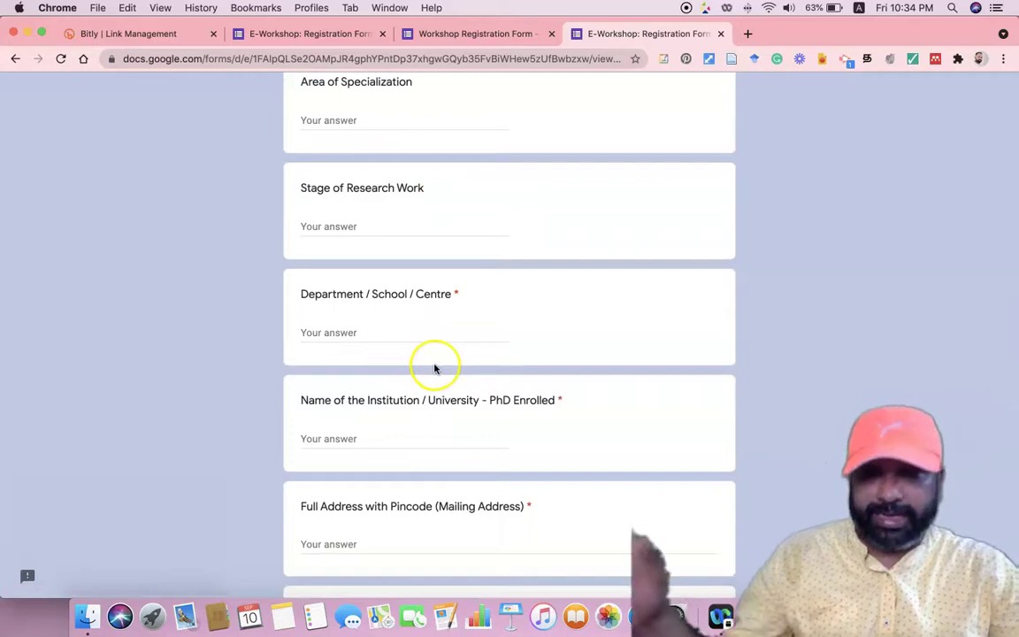
- Return to Bitly and log out of the account
left_click(109, 33)
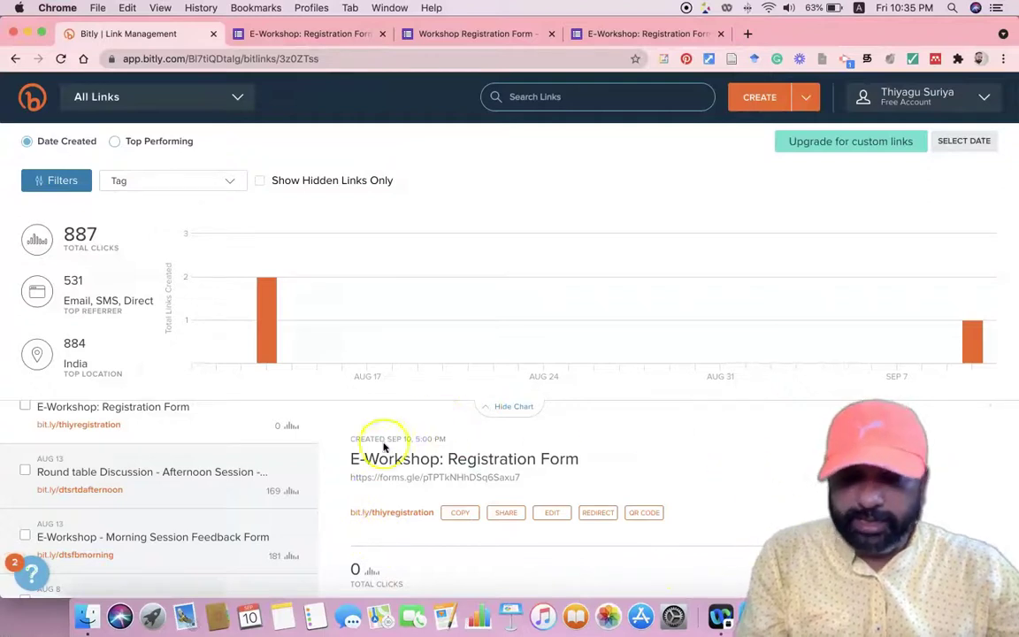
left_click(985, 99)
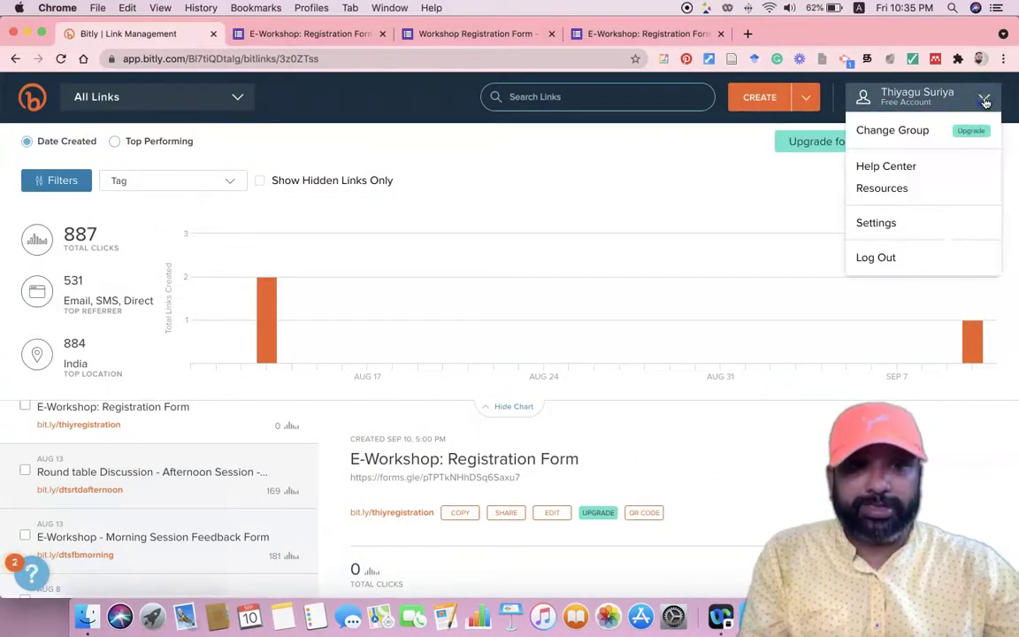
left_click(887, 259)
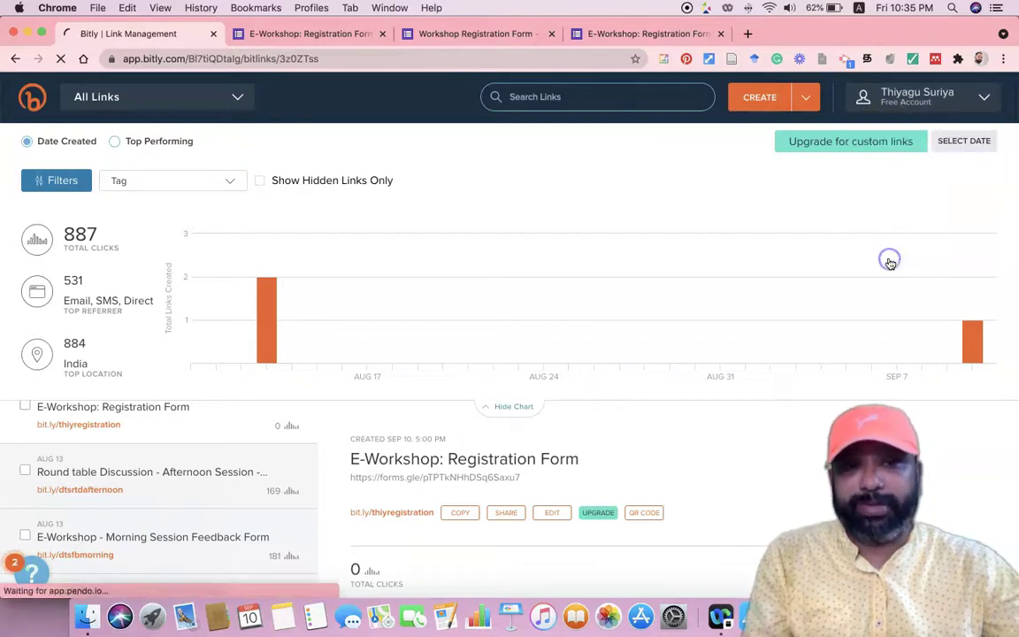